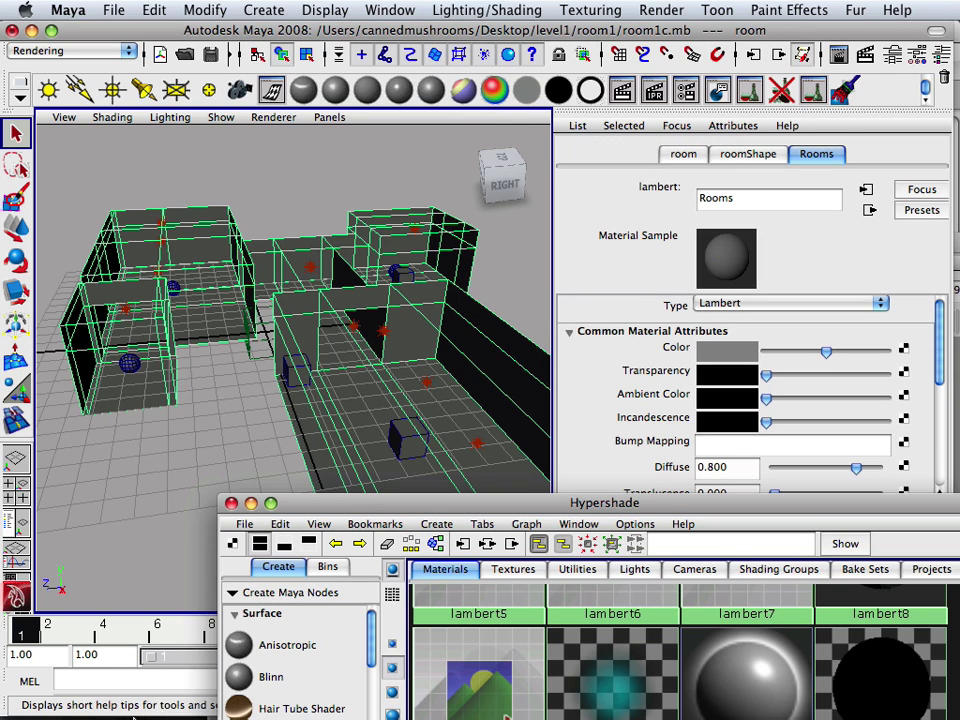
Switch to Finder and select baked.tif in the room1 folder of the Unity project assets.
{"action": "left_click", "coordinate": [20, 700]}
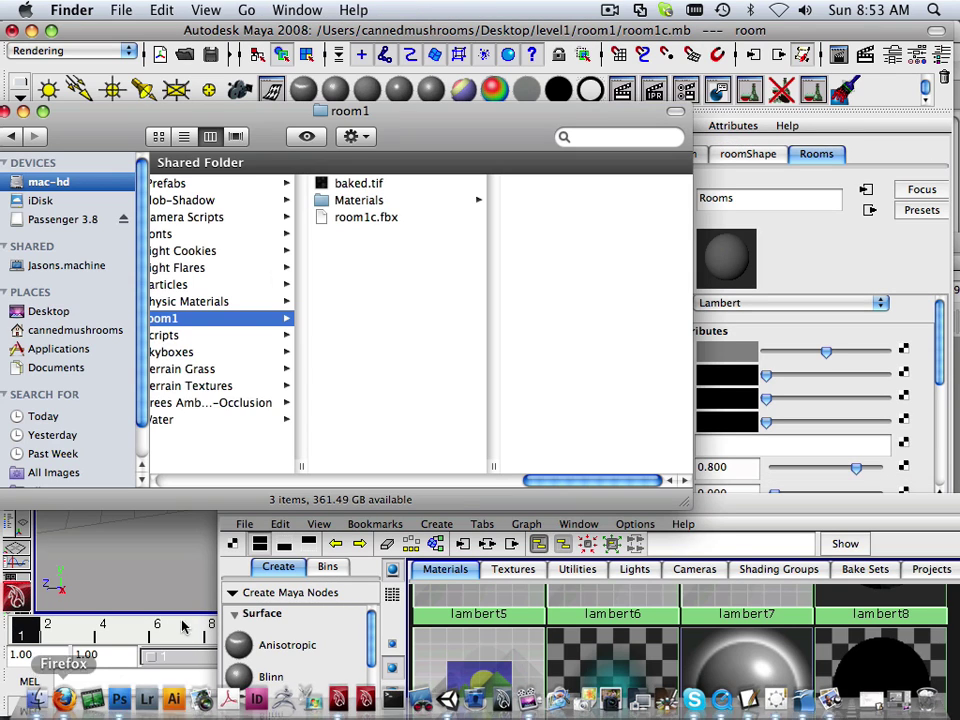
{"action": "left_click", "coordinate": [366, 184]}
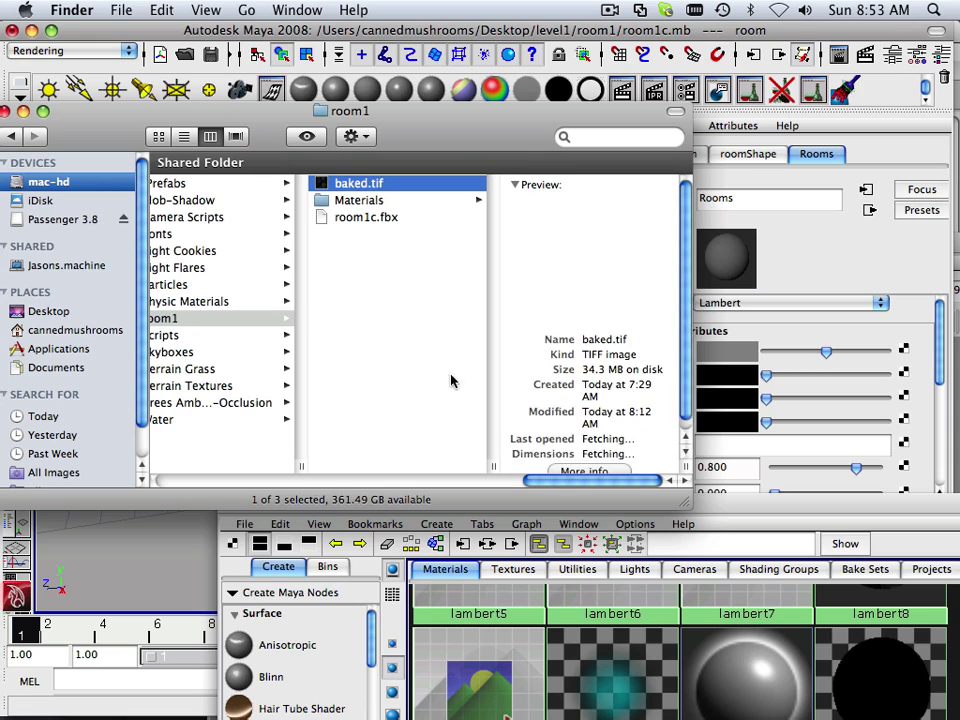
{"action": "left_click_drag", "start_coordinate": [593, 497], "coordinate": [205, 458]}
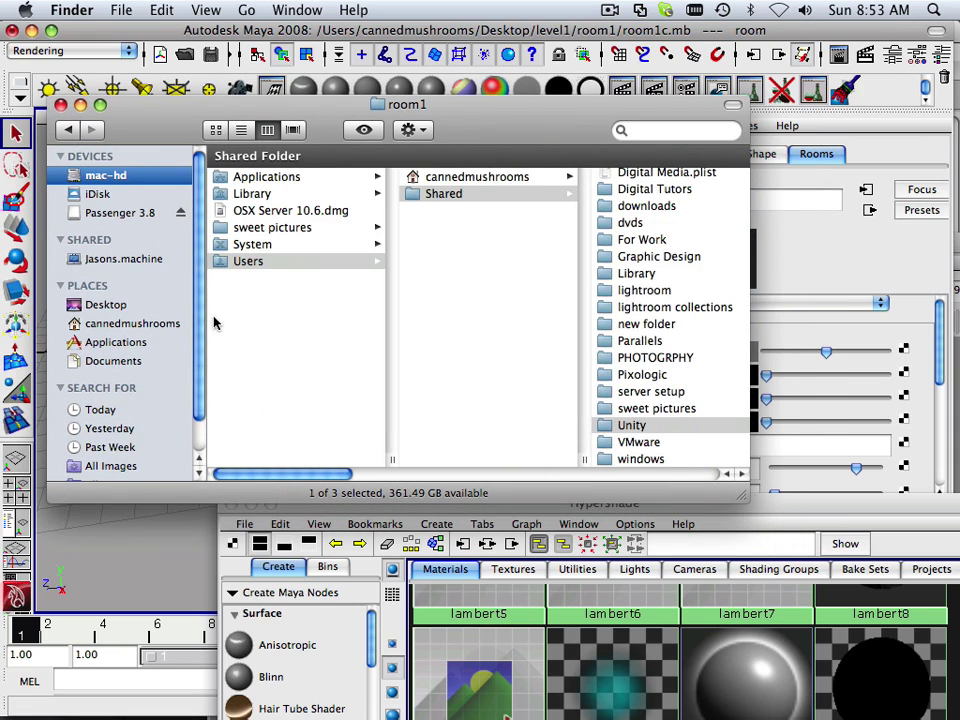
Open baked.tif from the Desktop folder level1/room1/renderData/mentalray/lightMap in Preview.
{"action": "left_click", "coordinate": [105, 304]}
{"action": "left_click", "coordinate": [250, 311]}
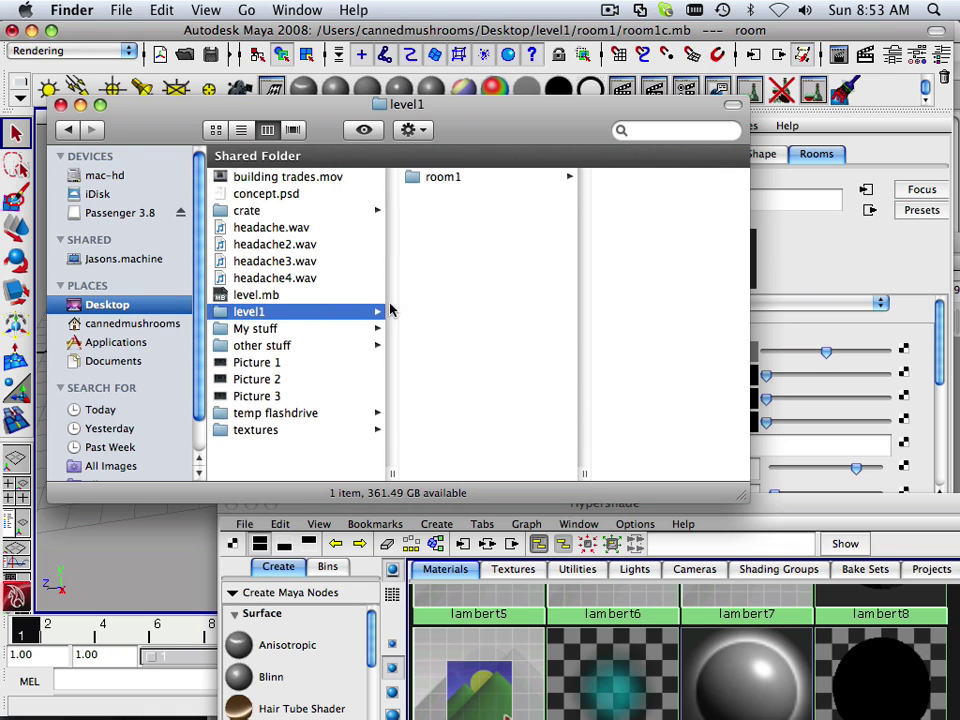
{"action": "left_click", "coordinate": [450, 180]}
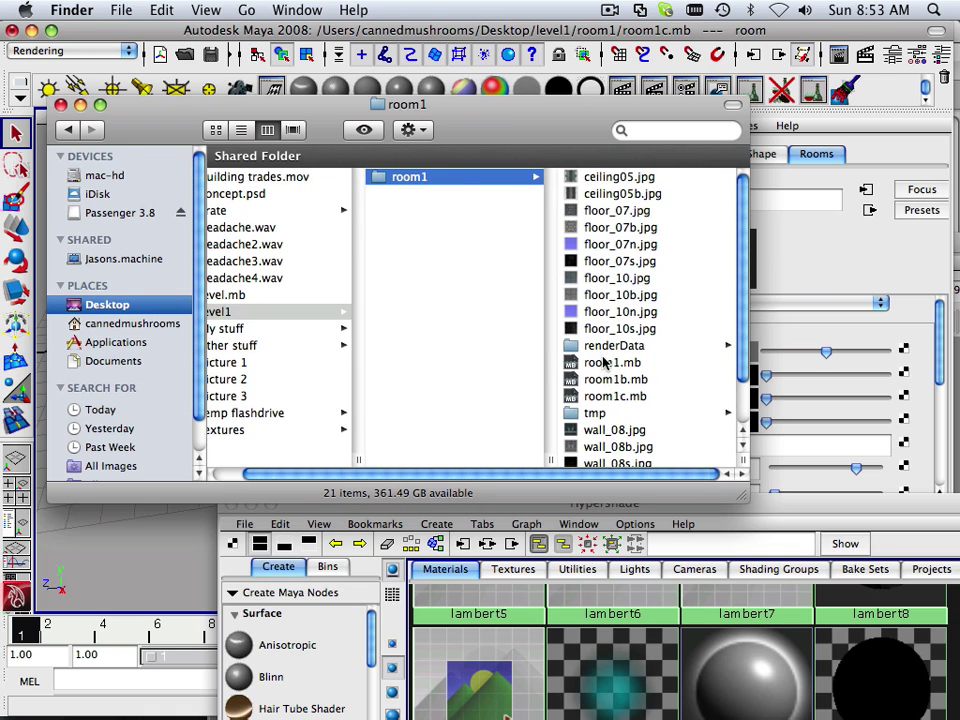
{"action": "left_click", "coordinate": [598, 347]}
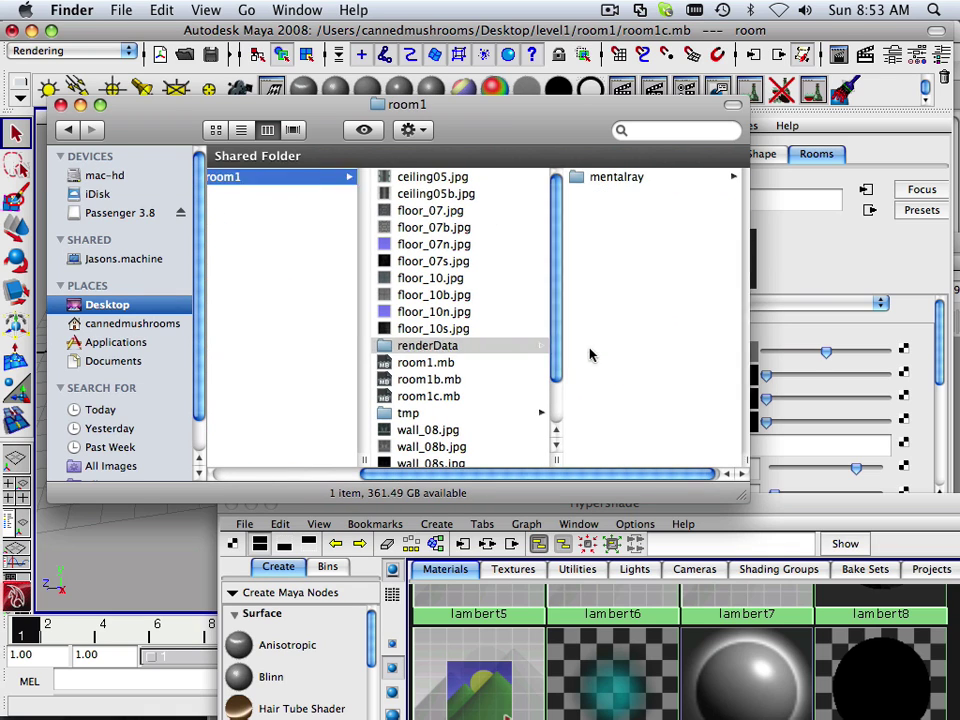
{"action": "left_click", "coordinate": [612, 178]}
{"action": "left_click", "coordinate": [596, 194]}
{"action": "left_click", "coordinate": [613, 177]}
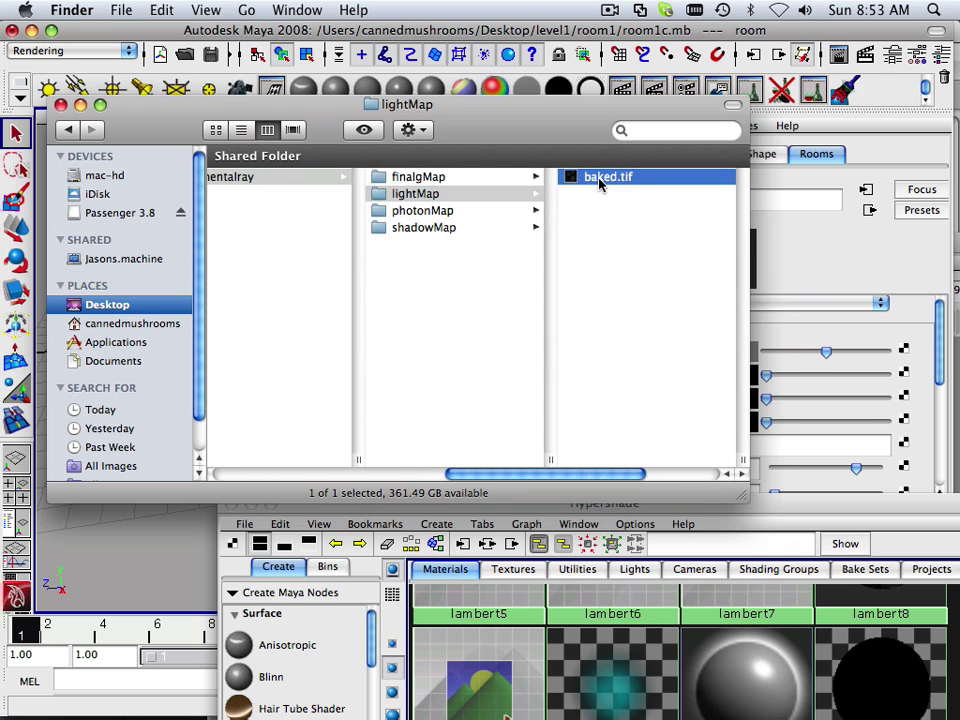
{"action": "right_click", "coordinate": [603, 180]}
{"action": "mouse_move", "coordinate": [651, 205]}
{"action": "left_click", "coordinate": [535, 206]}
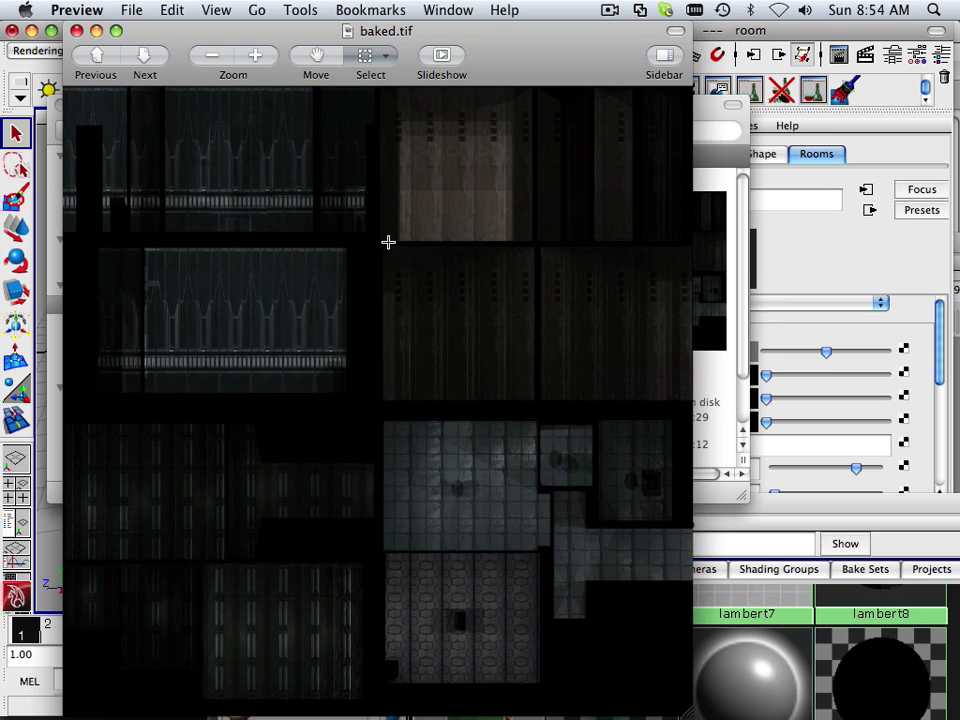
Inspect the baked lighting and shadows on the wall, floor and ceiling areas of baked.tif close up.
{"action": "left_click", "coordinate": [258, 60]}
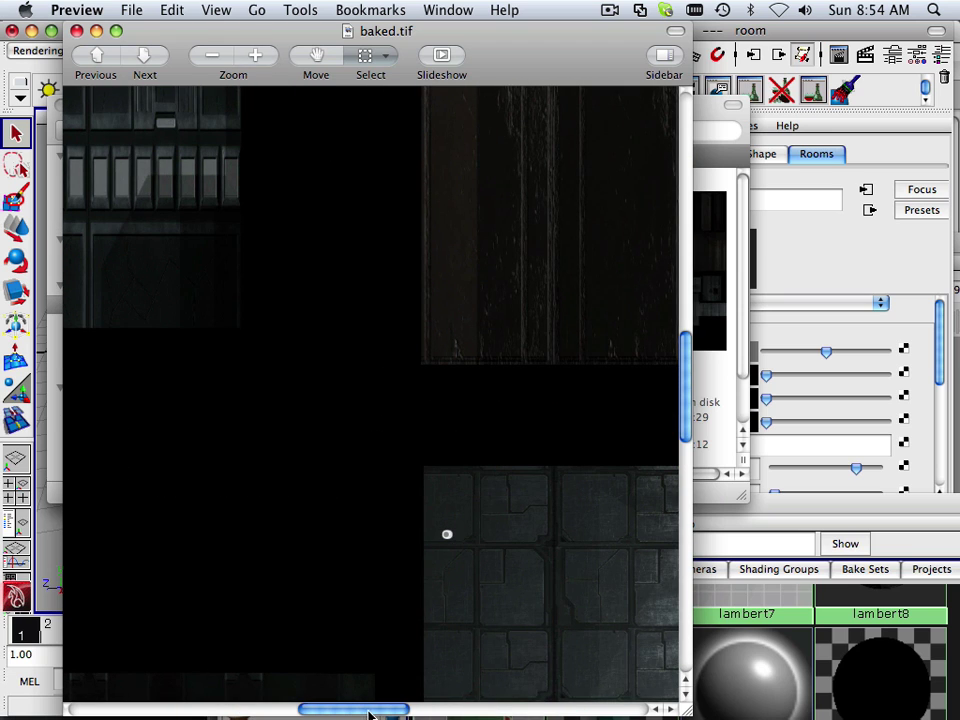
{"action": "left_click_drag", "start_coordinate": [369, 712], "coordinate": [510, 709]}
{"action": "scroll", "coordinate": [403, 619], "scroll_direction": "left", "scroll_amount": 2}
{"action": "scroll", "coordinate": [403, 618], "scroll_direction": "down", "scroll_amount": 10}
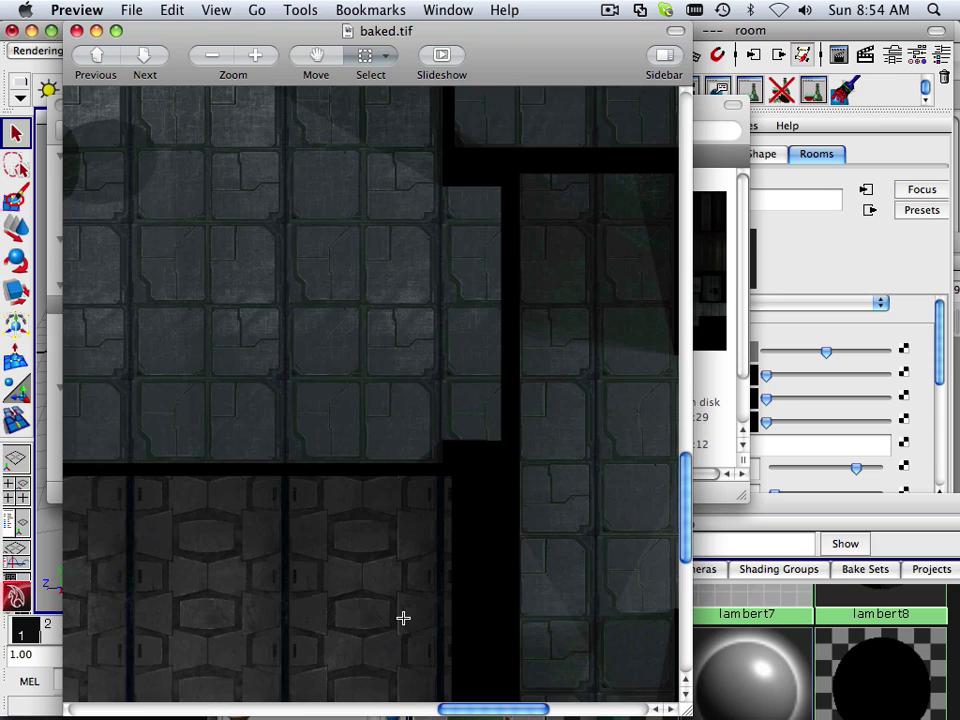
{"action": "scroll", "coordinate": [402, 618], "scroll_direction": "up", "scroll_amount": 10}
{"action": "scroll", "coordinate": [394, 618], "scroll_direction": "up", "scroll_amount": 6}
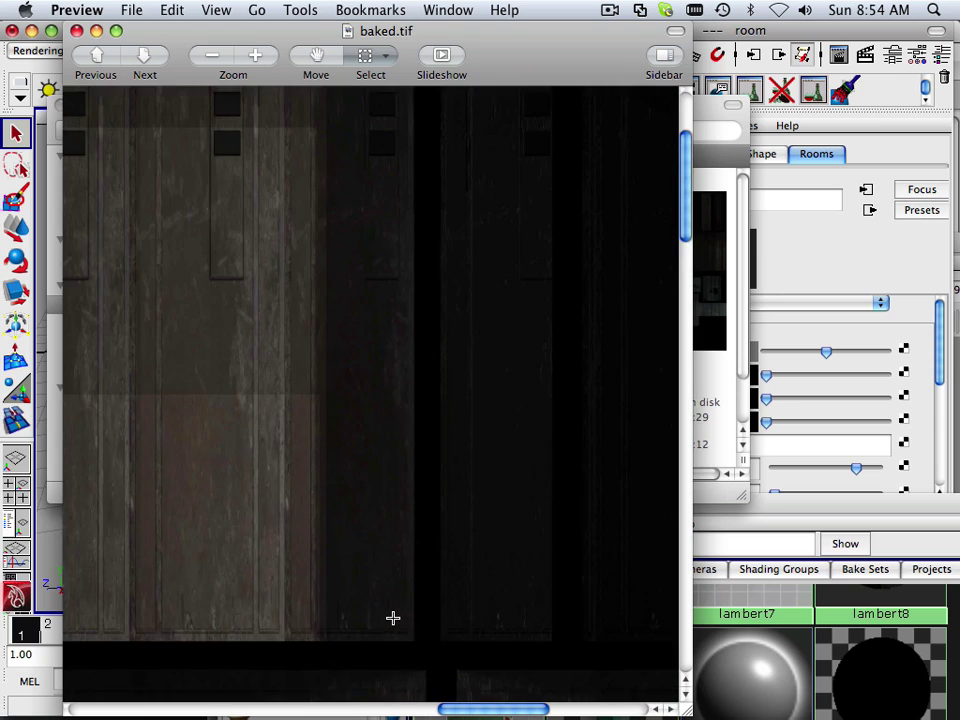
{"action": "scroll", "coordinate": [392, 618], "scroll_direction": "down", "scroll_amount": 15}
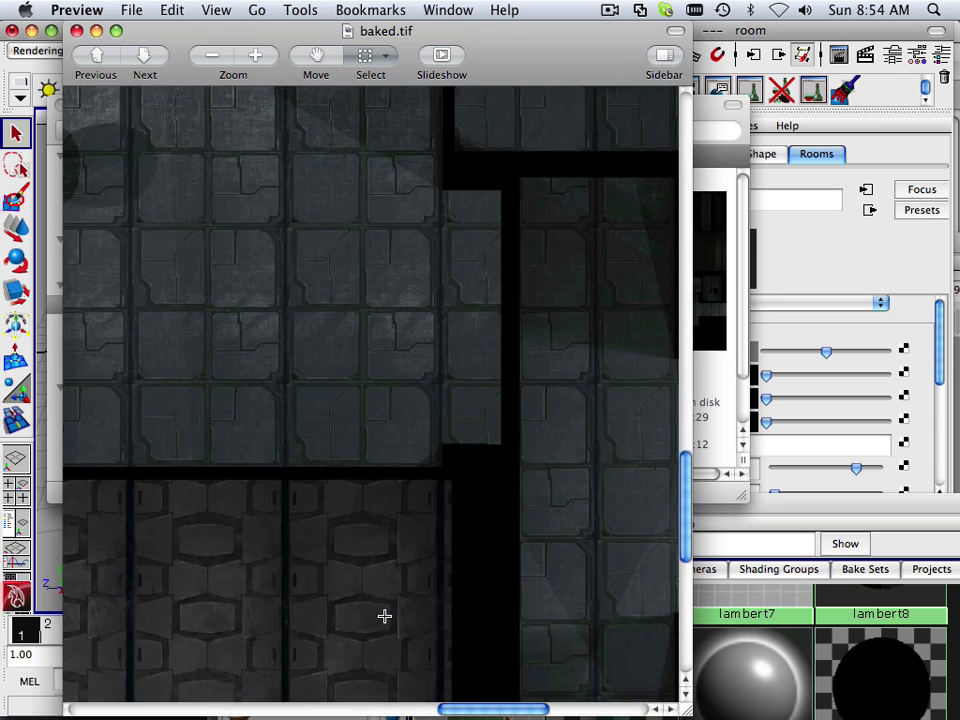
{"action": "scroll", "coordinate": [384, 616], "scroll_direction": "down", "scroll_amount": 8}
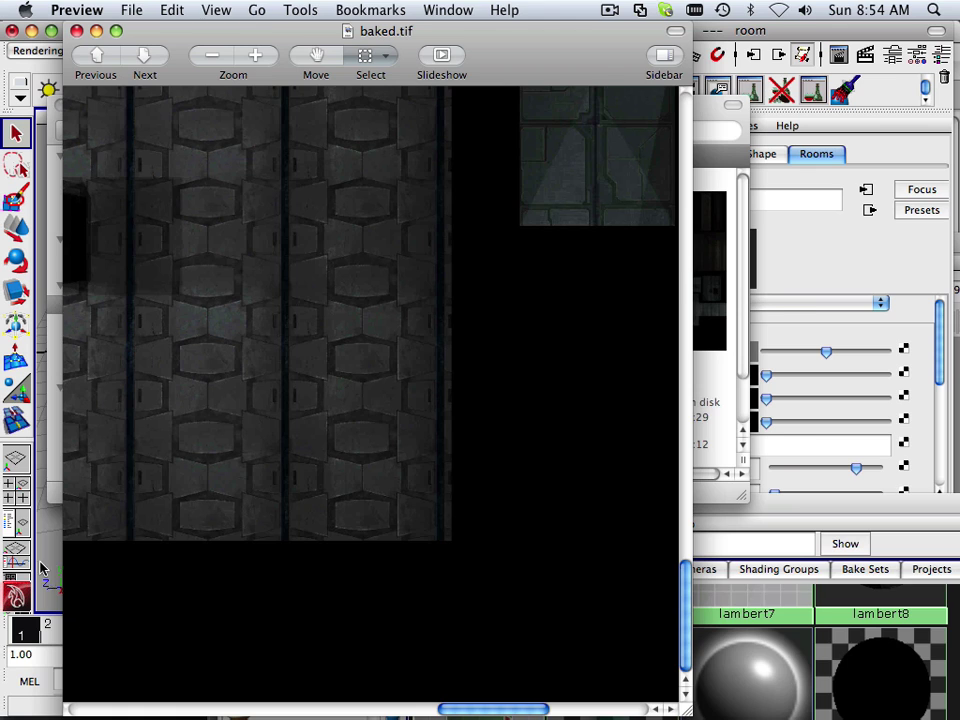
Switch back to Maya and show the material attributes of the room mesh, highlighting the Rooms material name.
{"action": "left_click", "coordinate": [41, 567]}
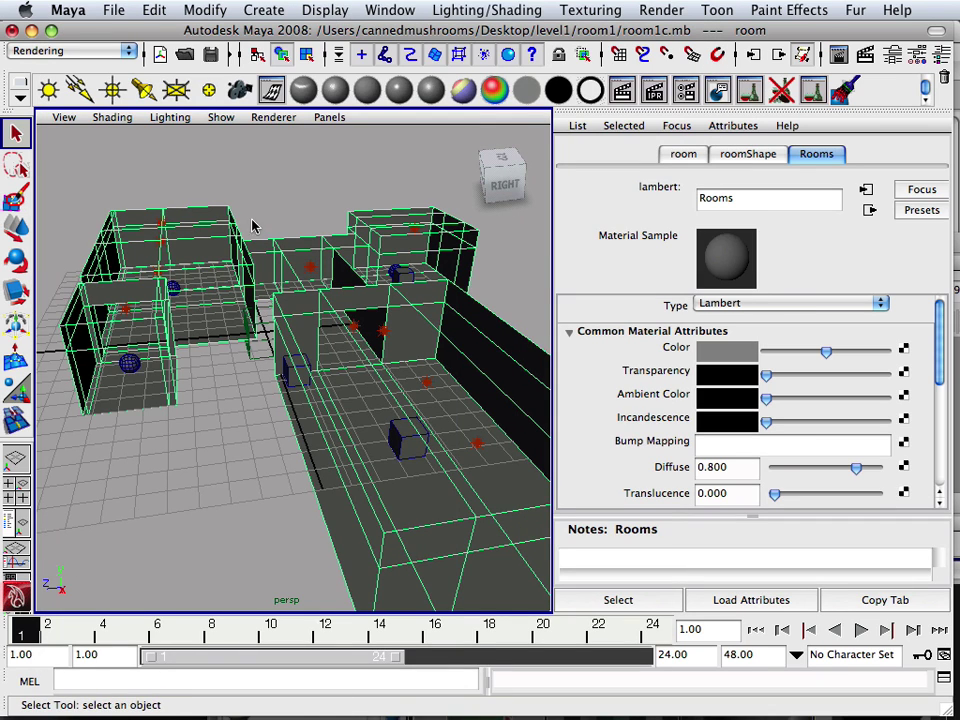
{"action": "right_click_drag", "start_coordinate": [238, 265], "coordinate": [240, 543]}
{"action": "right_click_drag", "start_coordinate": [310, 548], "coordinate": [84, 485]}
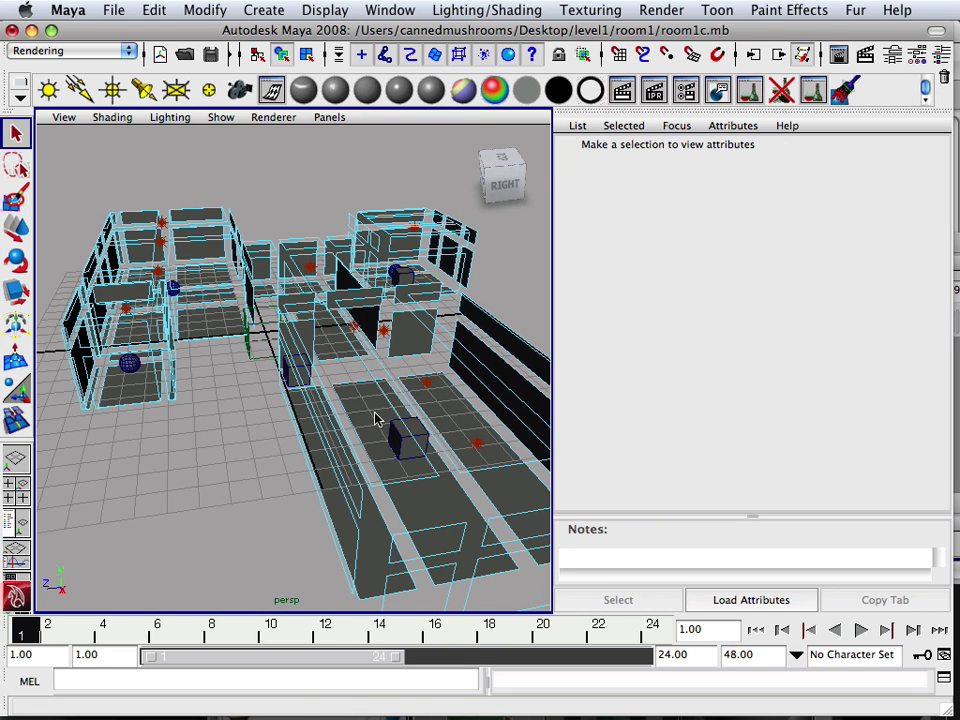
{"action": "right_click_drag", "start_coordinate": [368, 359], "coordinate": [446, 342]}
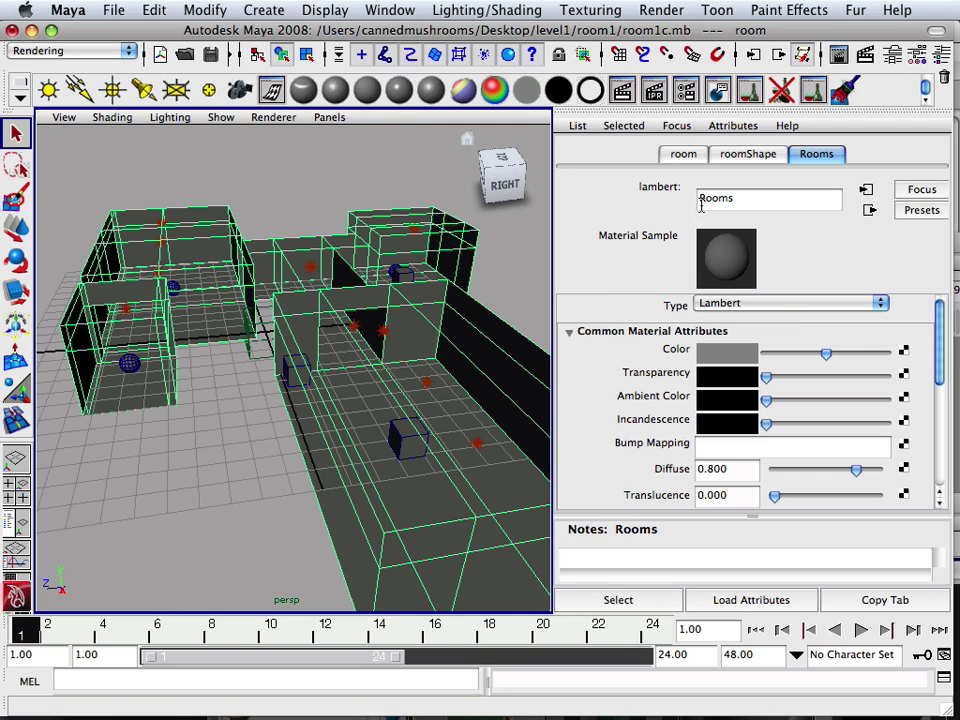
{"action": "double_click", "coordinate": [735, 200]}
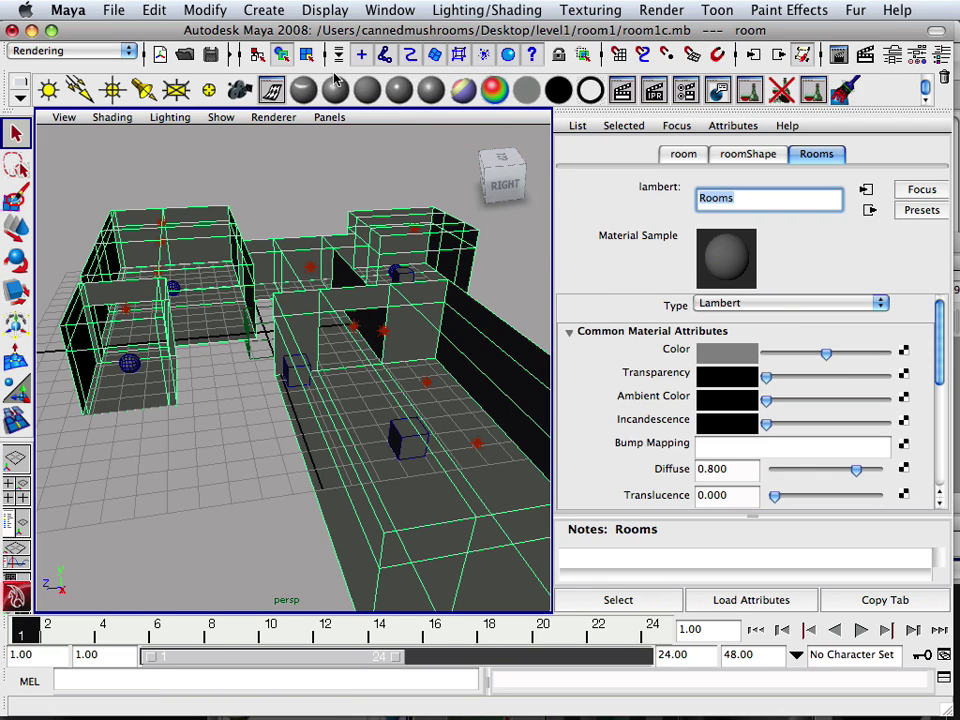
Open the Hypershade and move its window so that both the materials and the work area are fully visible.
{"action": "left_click", "coordinate": [382, 12]}
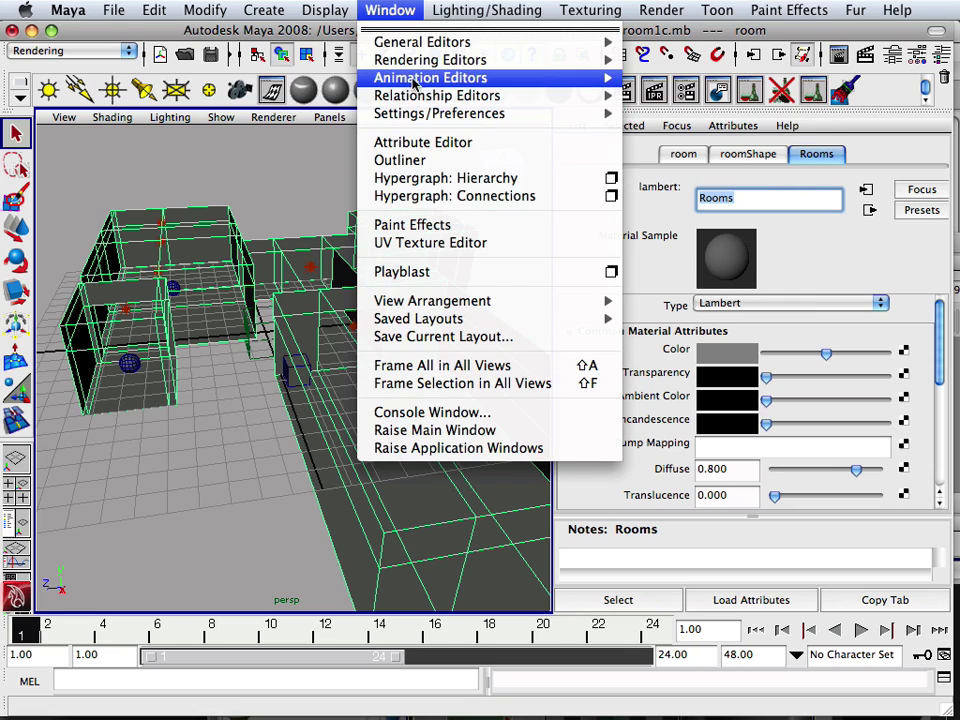
{"action": "mouse_move", "coordinate": [450, 62]}
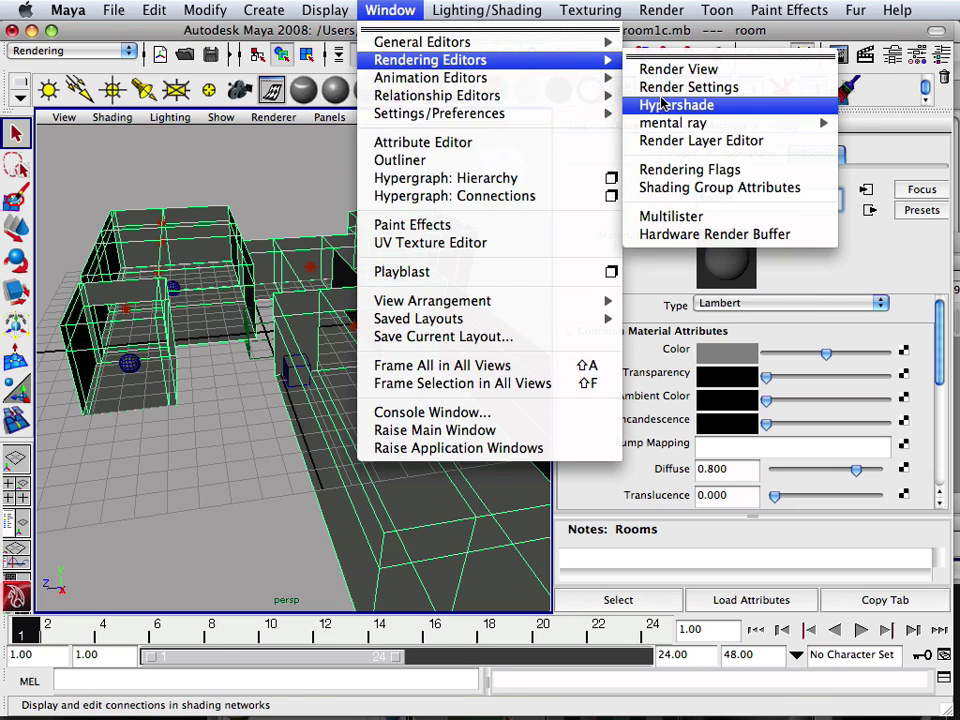
{"action": "left_click", "coordinate": [668, 105]}
{"action": "left_click_drag", "start_coordinate": [550, 503], "coordinate": [387, 82]}
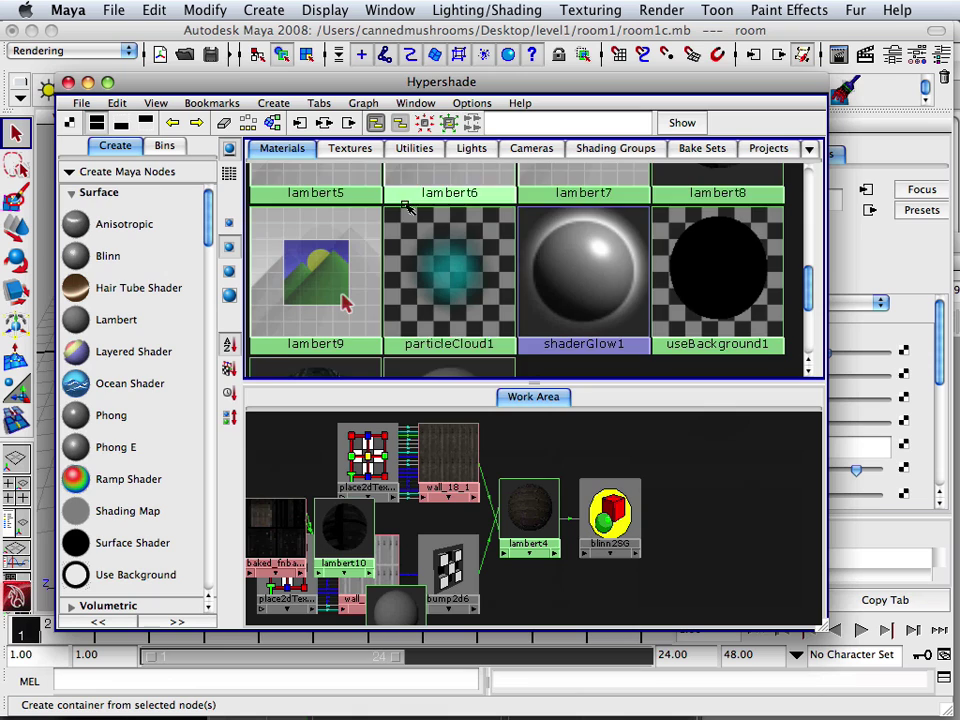
Find the Rooms material among the scene materials and graph its input and output connections in the work area.
{"action": "scroll", "coordinate": [415, 312], "scroll_direction": "down", "scroll_amount": 3}
{"action": "scroll", "coordinate": [420, 311], "scroll_direction": "up", "scroll_amount": 4}
{"action": "scroll", "coordinate": [415, 306], "scroll_direction": "up", "scroll_amount": 4}
{"action": "scroll", "coordinate": [415, 306], "scroll_direction": "down", "scroll_amount": 4}
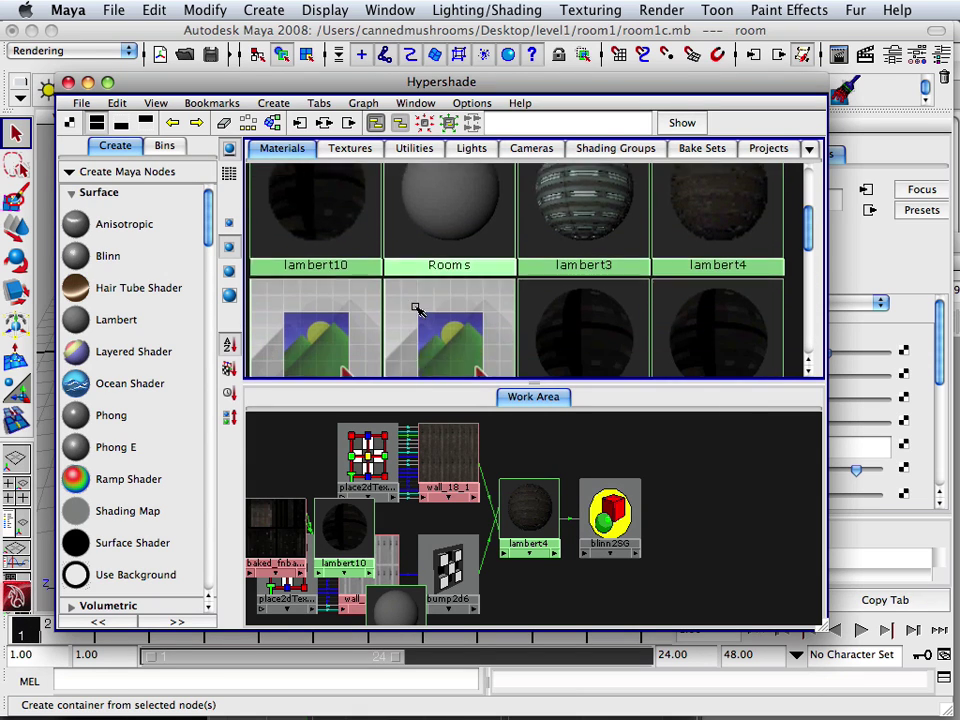
{"action": "scroll", "coordinate": [415, 312], "scroll_direction": "down", "scroll_amount": 1}
{"action": "scroll", "coordinate": [385, 405], "scroll_direction": "down", "scroll_amount": 5}
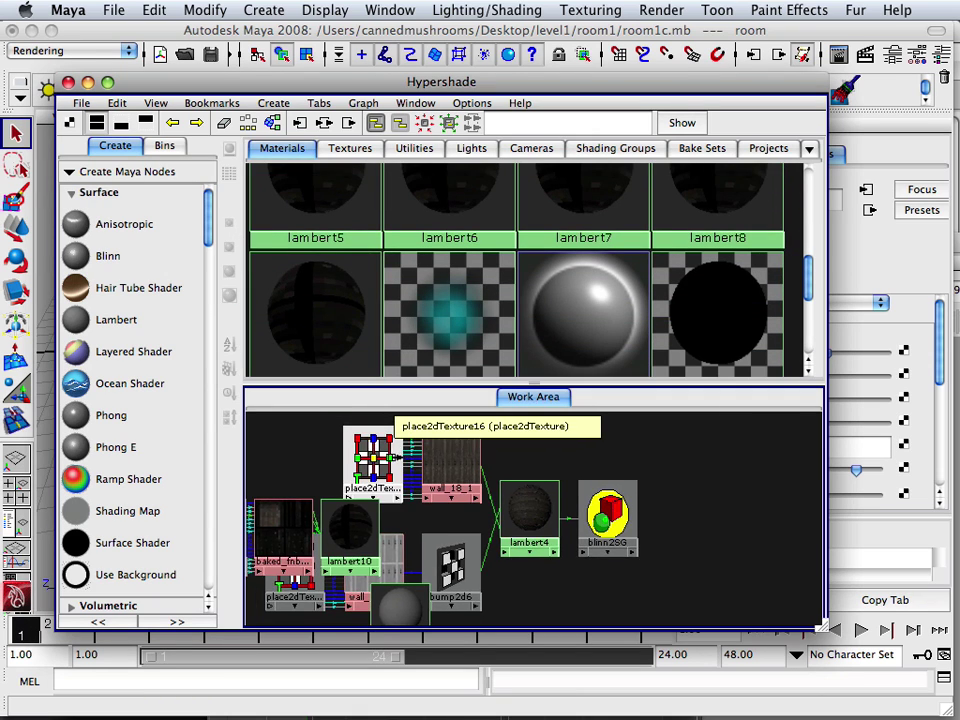
{"action": "scroll", "coordinate": [378, 392], "scroll_direction": "down", "scroll_amount": 1}
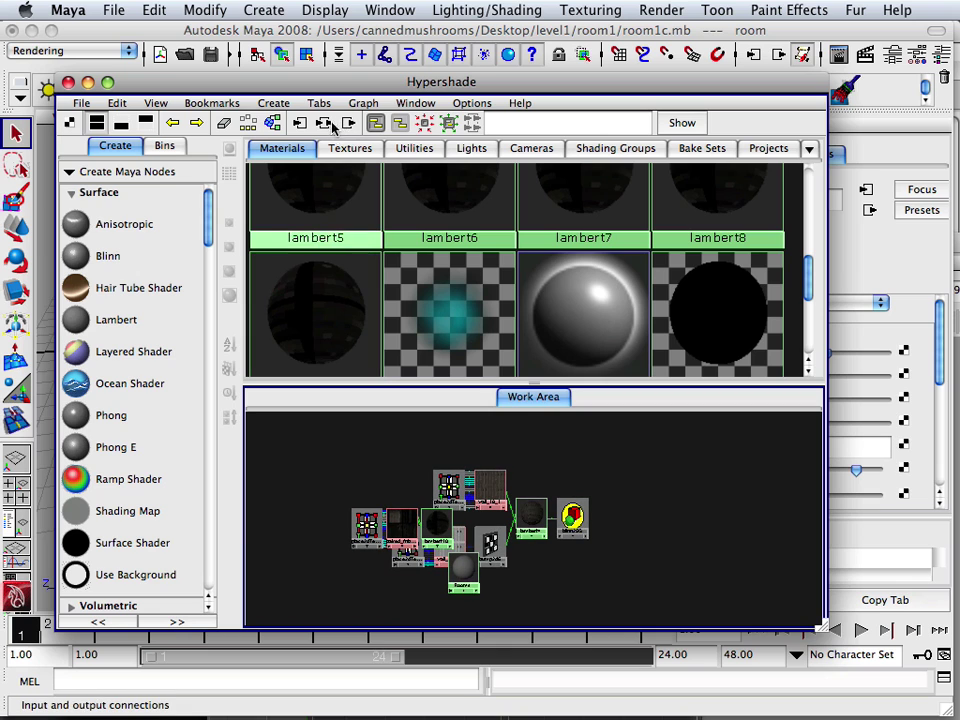
{"action": "scroll", "coordinate": [357, 312], "scroll_direction": "up", "scroll_amount": 1}
{"action": "scroll", "coordinate": [357, 310], "scroll_direction": "down", "scroll_amount": 3}
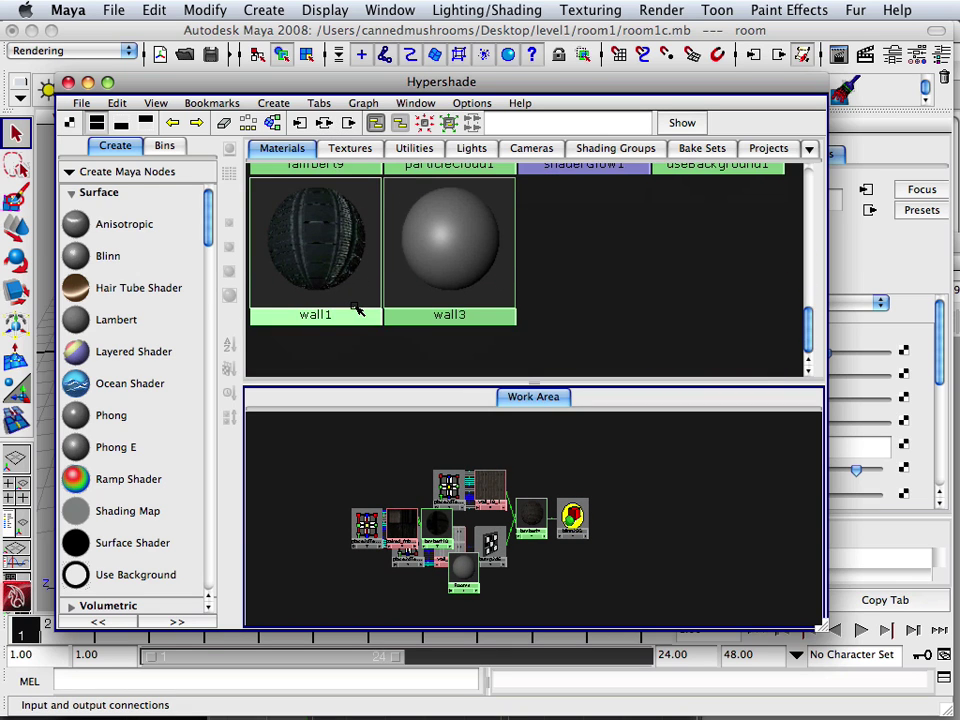
{"action": "scroll", "coordinate": [358, 306], "scroll_direction": "up", "scroll_amount": 5}
{"action": "scroll", "coordinate": [357, 305], "scroll_direction": "up", "scroll_amount": 2}
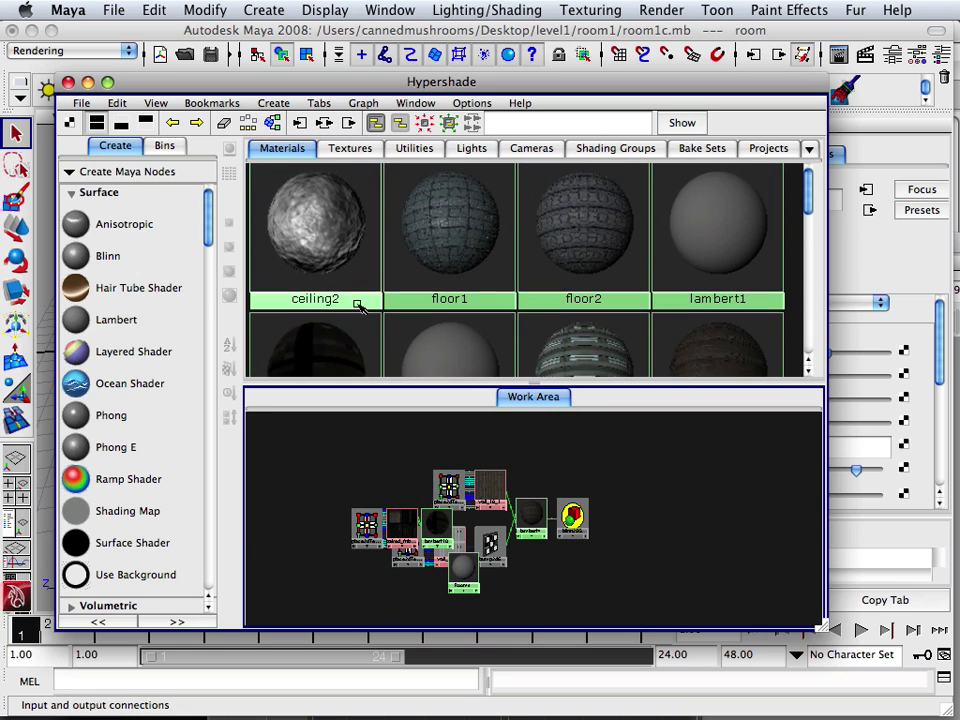
{"action": "scroll", "coordinate": [357, 304], "scroll_direction": "down", "scroll_amount": 5}
{"action": "scroll", "coordinate": [357, 305], "scroll_direction": "down", "scroll_amount": 8}
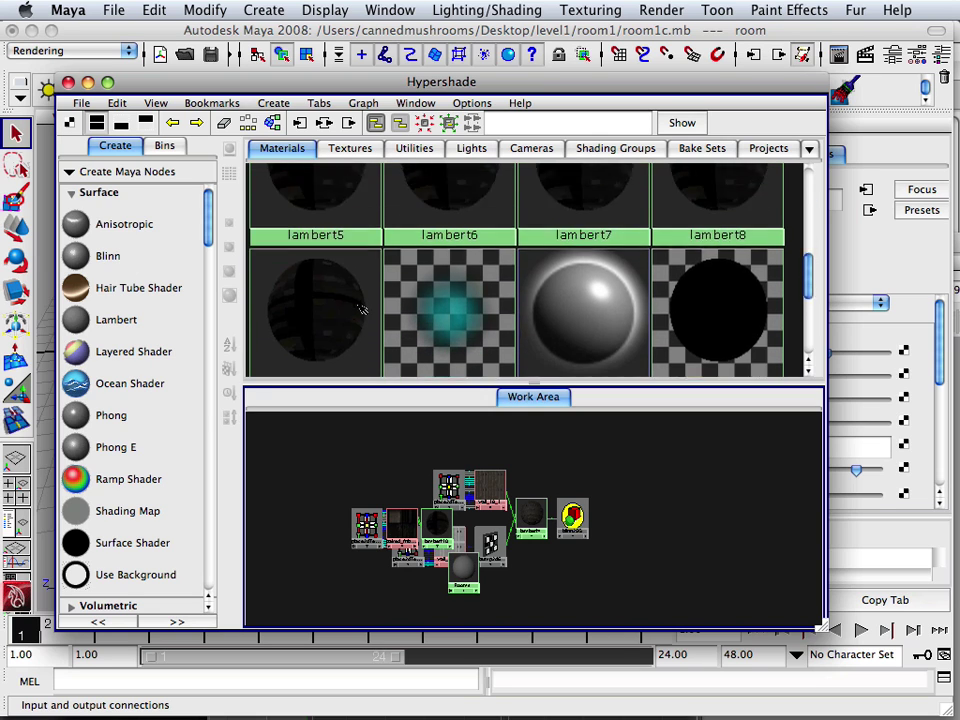
{"action": "scroll", "coordinate": [361, 307], "scroll_direction": "up", "scroll_amount": 10}
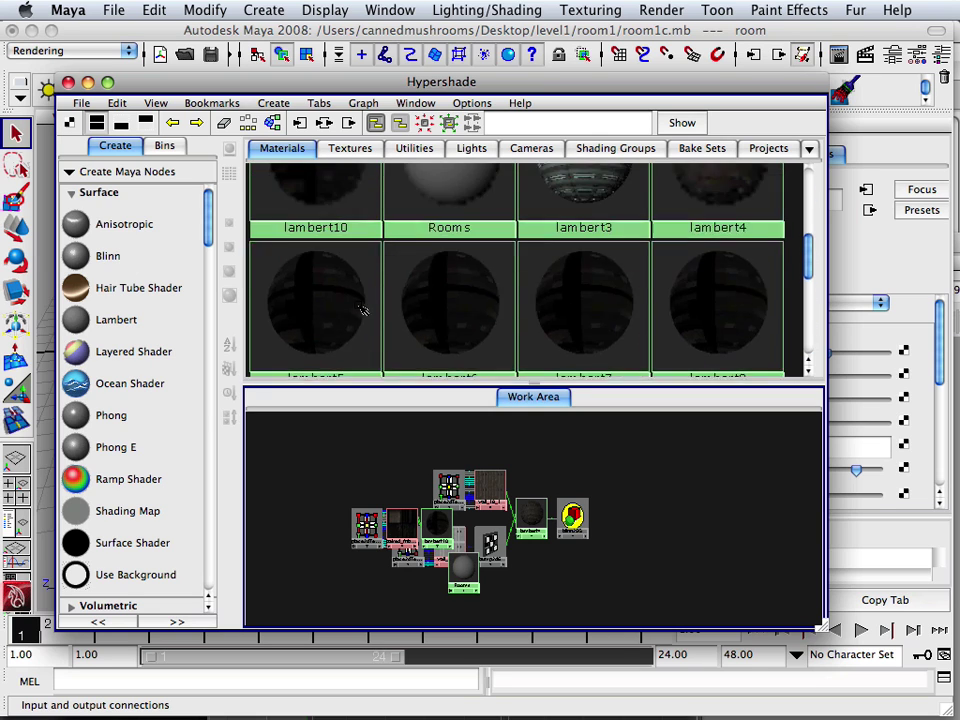
{"action": "scroll", "coordinate": [360, 308], "scroll_direction": "down", "scroll_amount": 2}
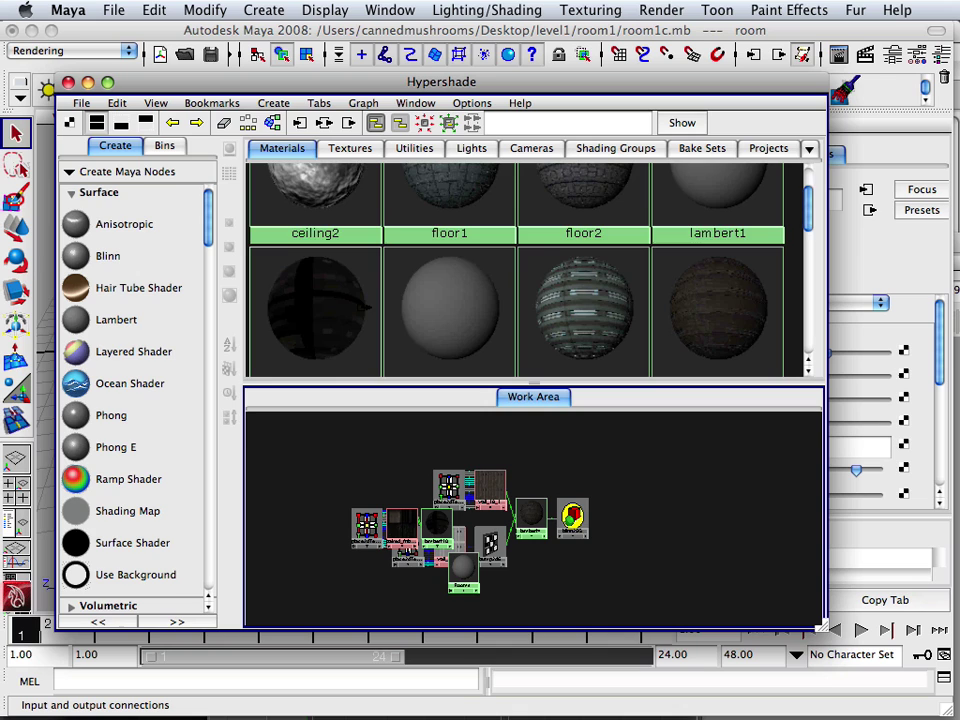
{"action": "scroll", "coordinate": [362, 308], "scroll_direction": "up", "scroll_amount": 1}
{"action": "scroll", "coordinate": [364, 307], "scroll_direction": "down", "scroll_amount": 3}
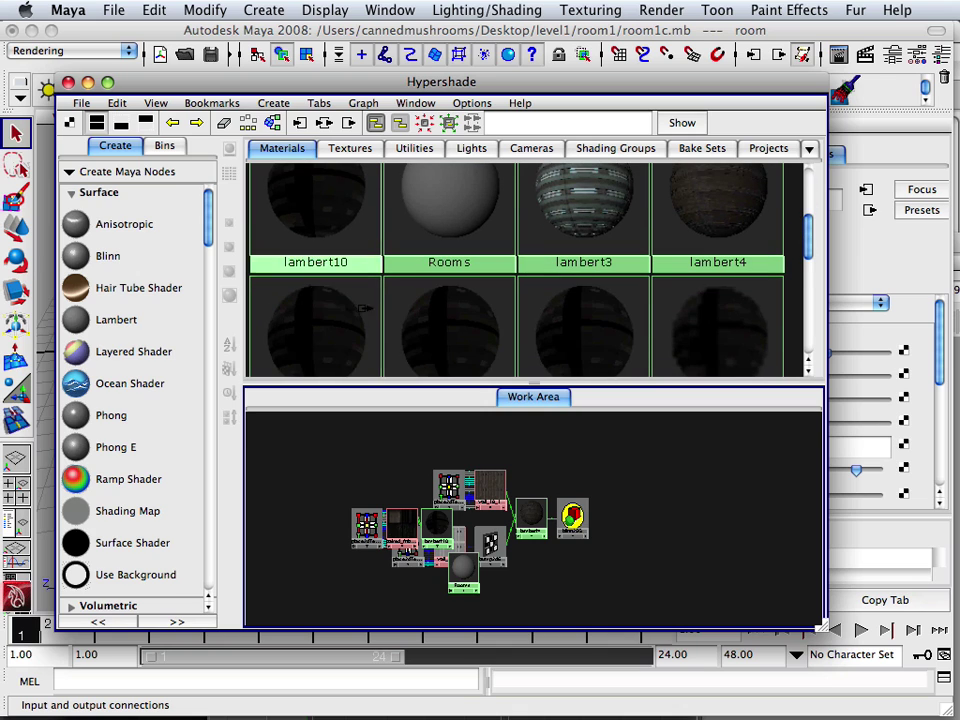
{"action": "left_click", "coordinate": [446, 212]}
{"action": "left_click", "coordinate": [327, 123]}
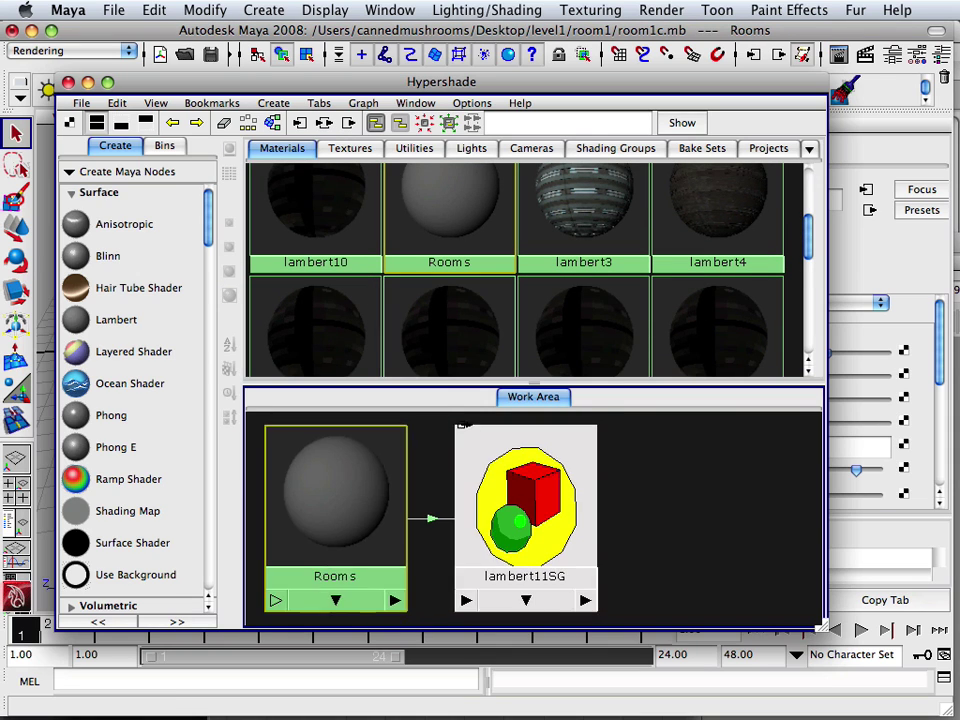
Look through the scene's file textures in the Hypershade for the baked light map.
{"action": "left_click", "coordinate": [351, 149]}
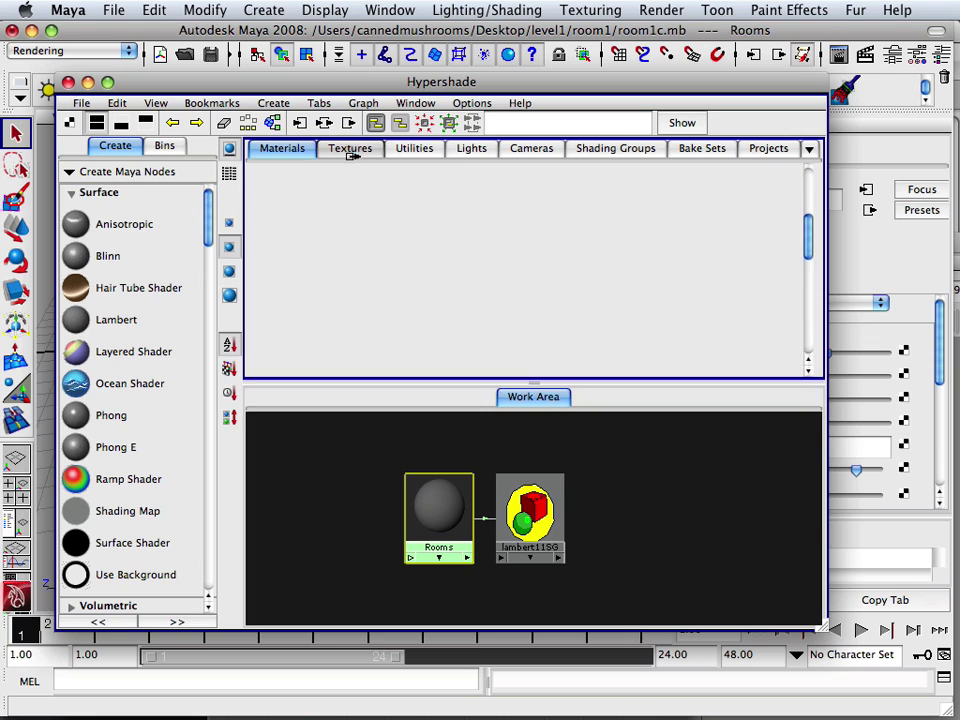
{"action": "scroll", "coordinate": [401, 277], "scroll_direction": "down", "scroll_amount": 1}
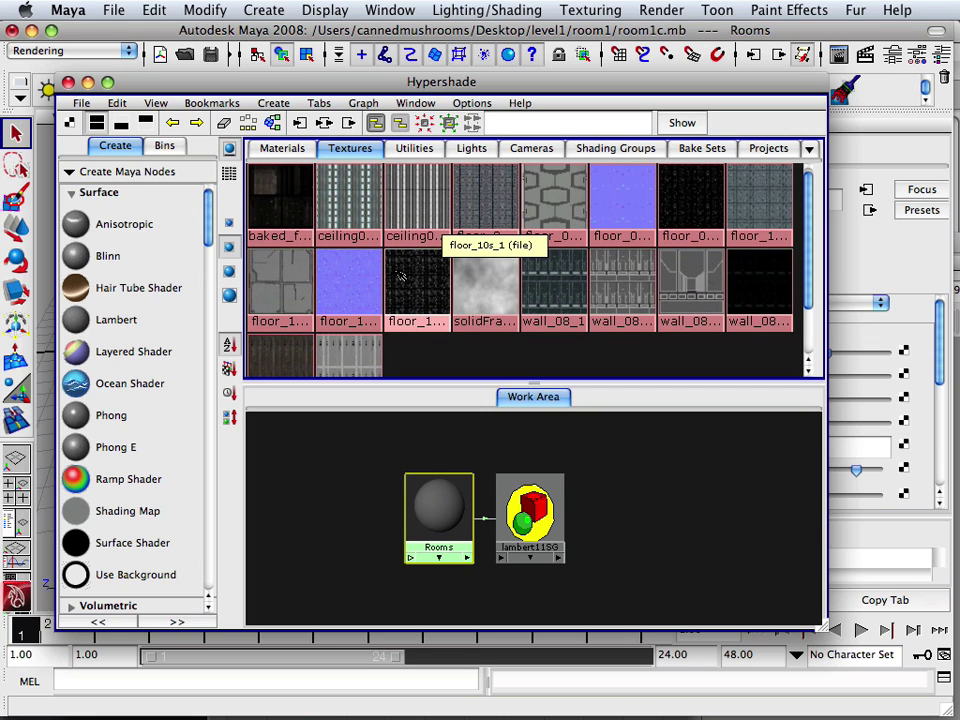
{"action": "scroll", "coordinate": [397, 277], "scroll_direction": "down", "scroll_amount": 3}
{"action": "scroll", "coordinate": [393, 274], "scroll_direction": "up", "scroll_amount": 3}
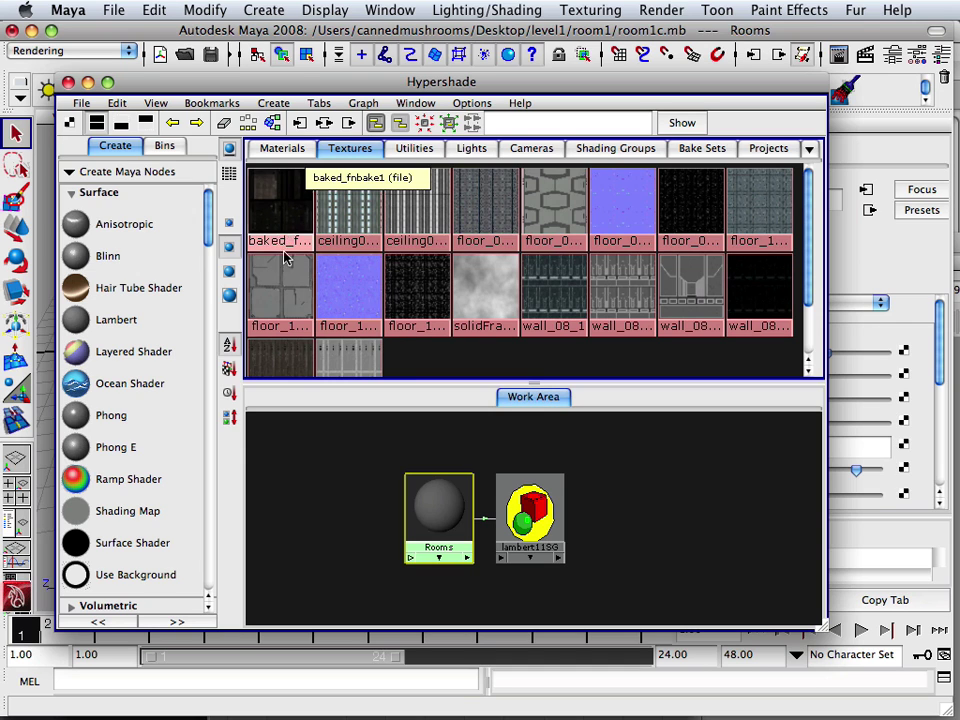
{"action": "scroll", "coordinate": [485, 300], "scroll_direction": "down", "scroll_amount": 3}
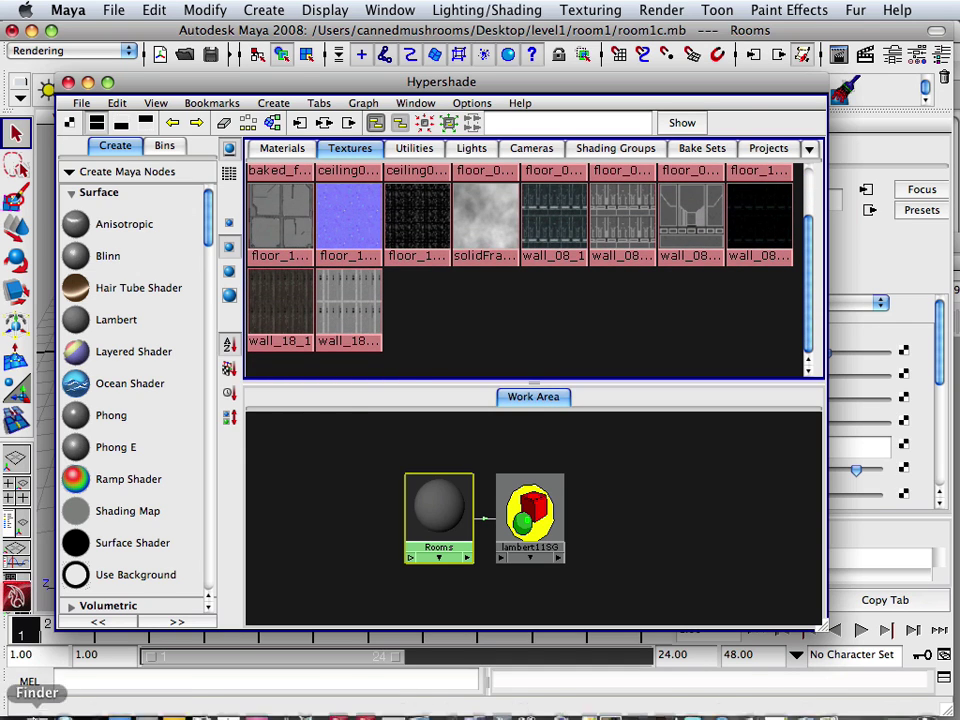
Switch to the Finder, add baked.tif from the lightMap folder to the Hypershade textures, and clear the Finder window out of the way.
{"action": "left_click", "coordinate": [37, 708]}
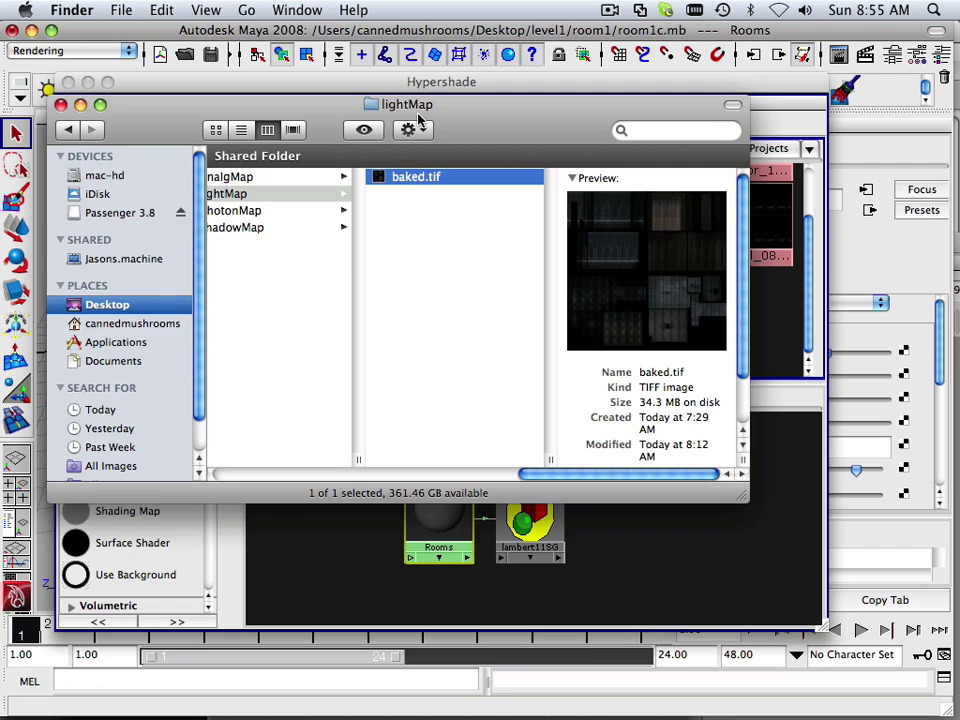
{"action": "left_click_drag", "start_coordinate": [418, 118], "coordinate": [523, 452]}
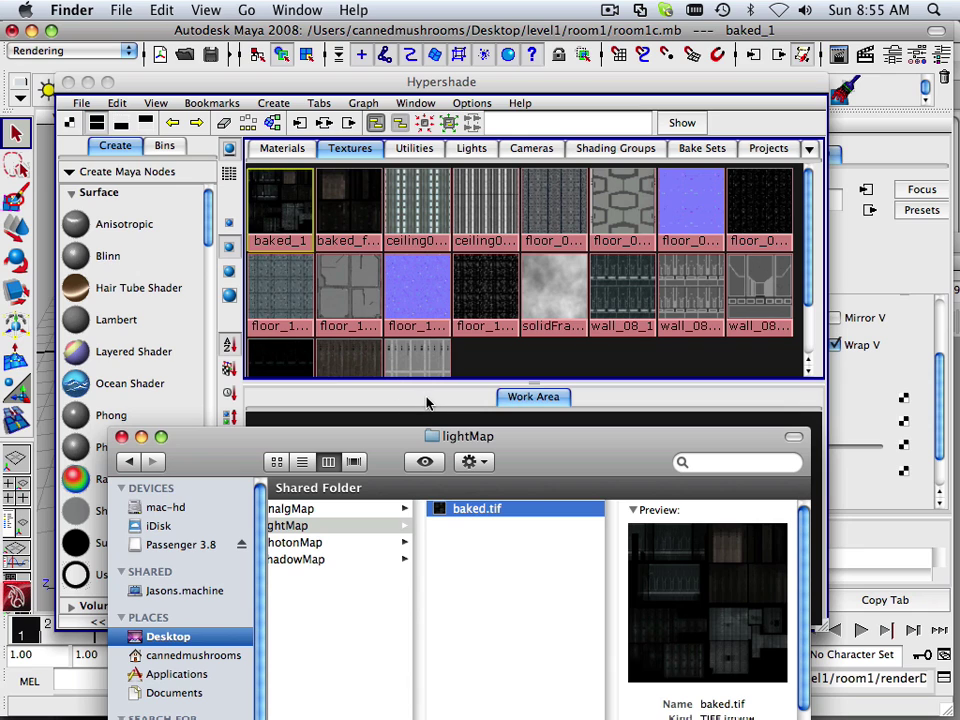
{"action": "left_click_drag", "start_coordinate": [530, 452], "coordinate": [362, 691]}
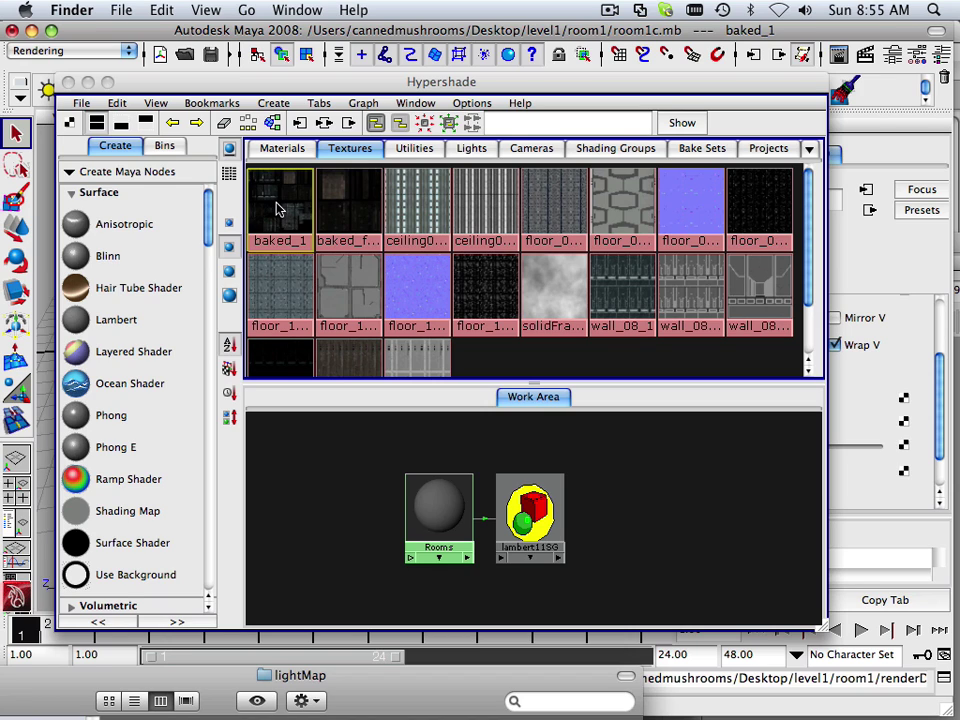
Connect the baked_1 file texture to the Rooms material using the default input connection.
{"action": "left_click", "coordinate": [280, 209]}
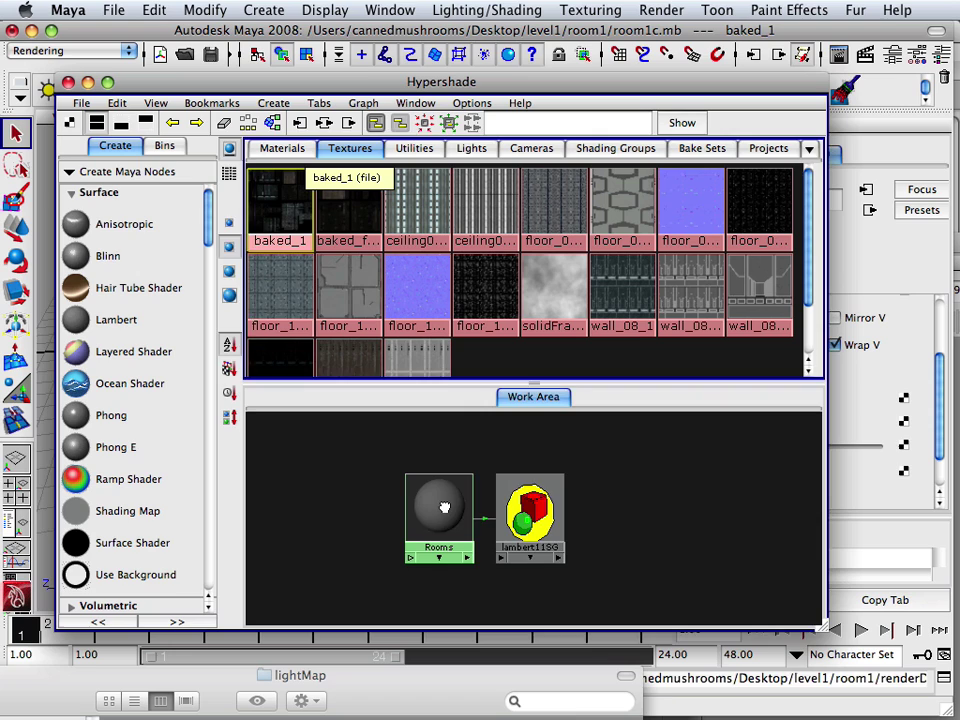
{"action": "middle_click_drag", "start_coordinate": [444, 507], "coordinate": [445, 505]}
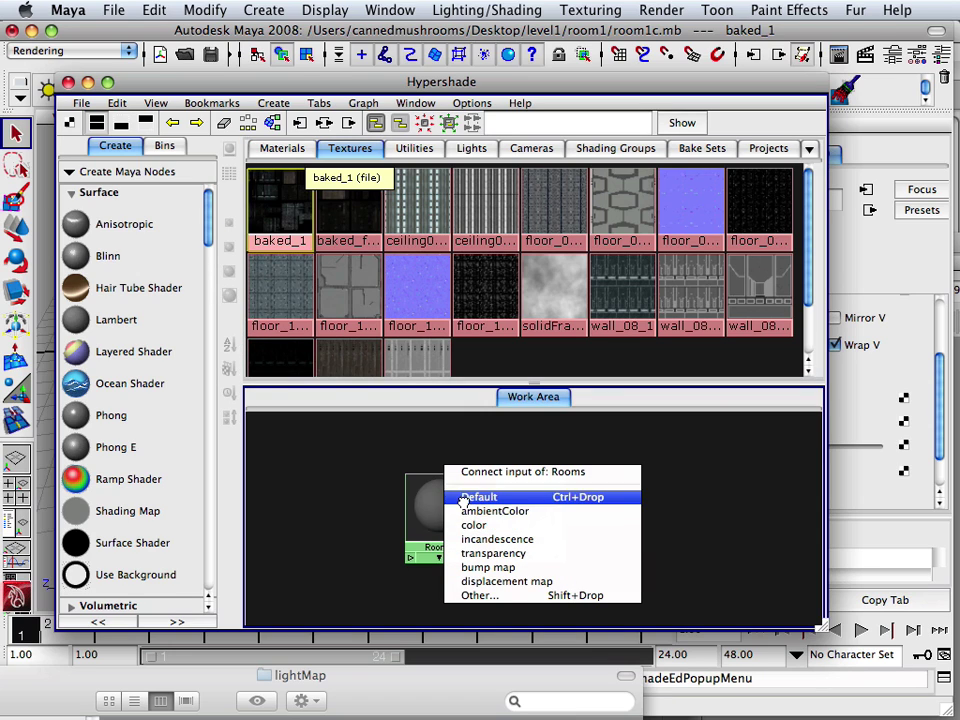
{"action": "left_click", "coordinate": [462, 498]}
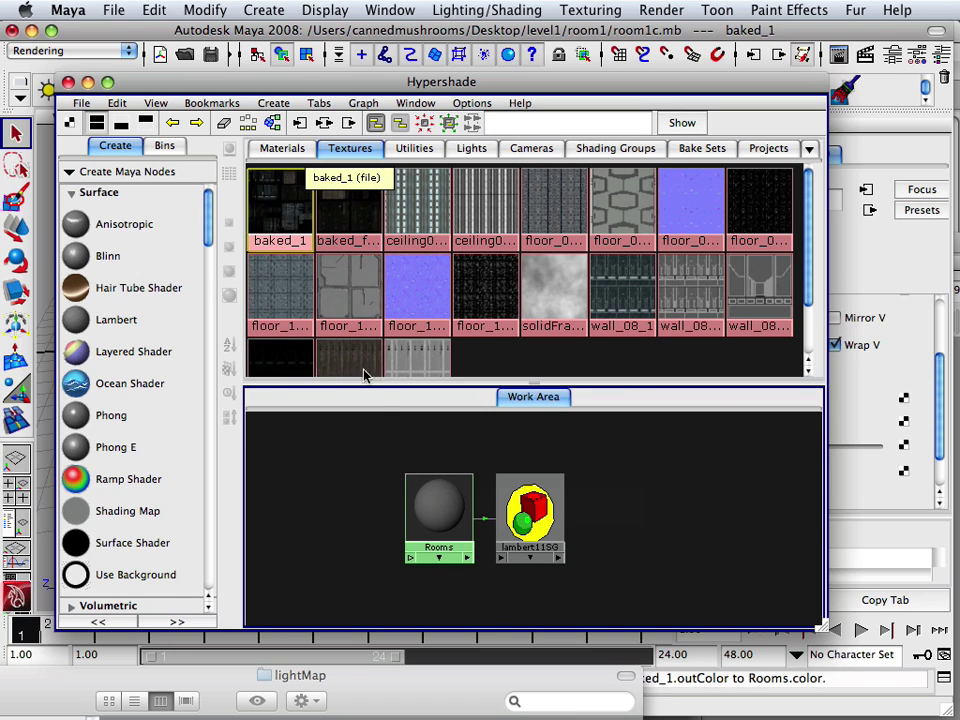
Move the Hypershade aside, select the room mesh in the perspective view, and open the UV Texture Editor beside the viewport.
{"action": "left_click_drag", "start_coordinate": [235, 80], "coordinate": [641, 139]}
{"action": "left_click_drag", "start_coordinate": [378, 275], "coordinate": [281, 326], "text": "alt"}
{"action": "left_click", "coordinate": [304, 319]}
{"action": "left_click", "coordinate": [407, 12]}
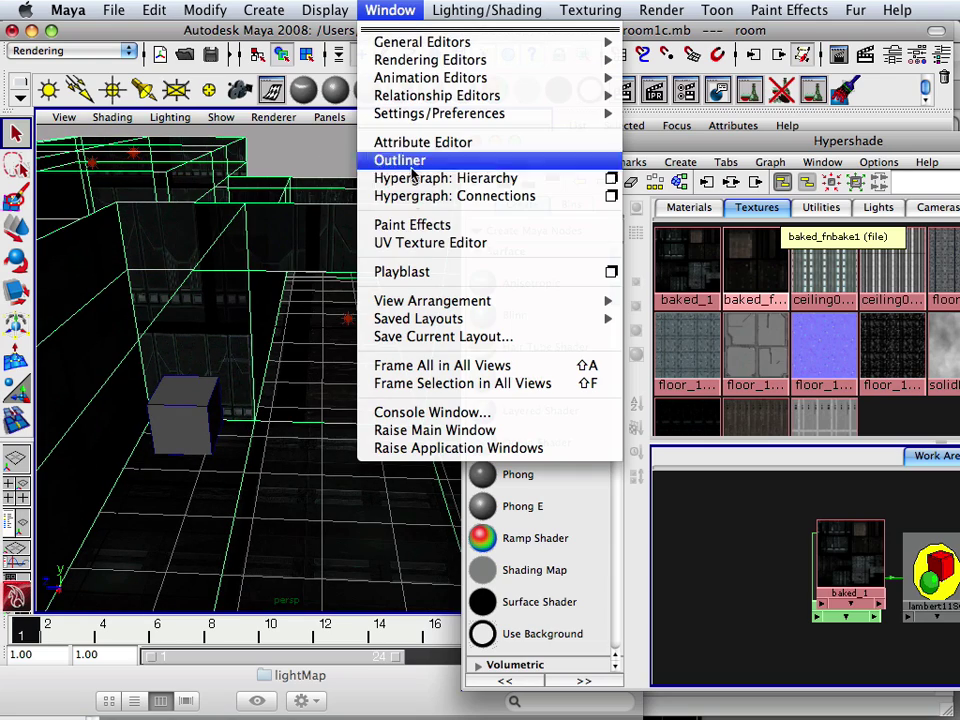
{"action": "left_click", "coordinate": [431, 246]}
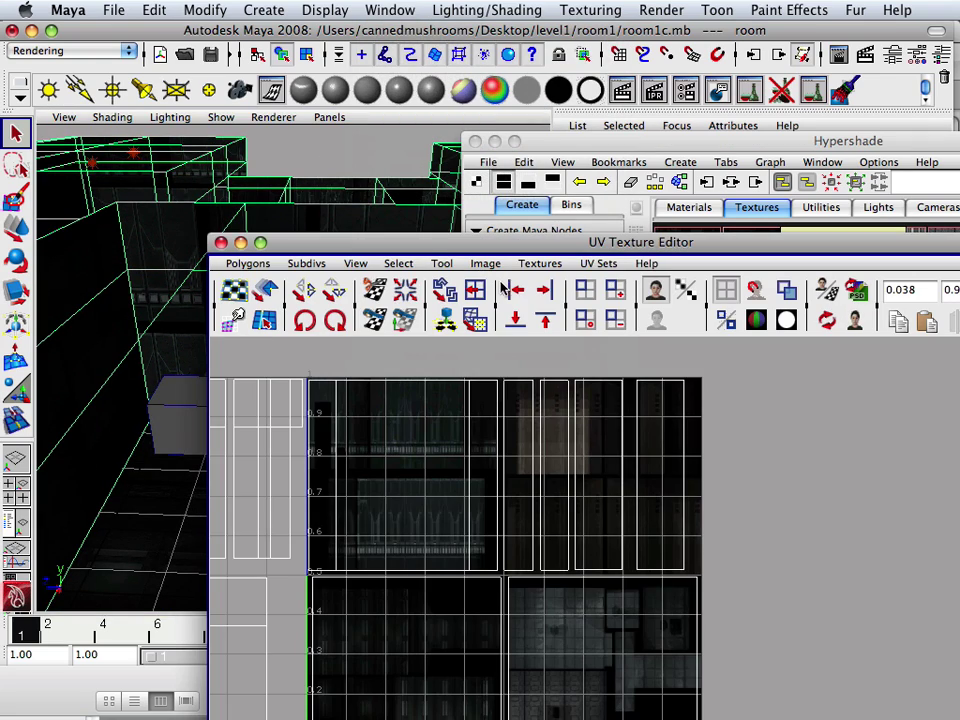
{"action": "left_click_drag", "start_coordinate": [368, 240], "coordinate": [507, 50]}
Examine how the room mesh's whole UV layout sits relative to the baked texture in the UV Texture Editor.
{"action": "scroll", "coordinate": [474, 337], "scroll_direction": "down", "scroll_amount": 3}
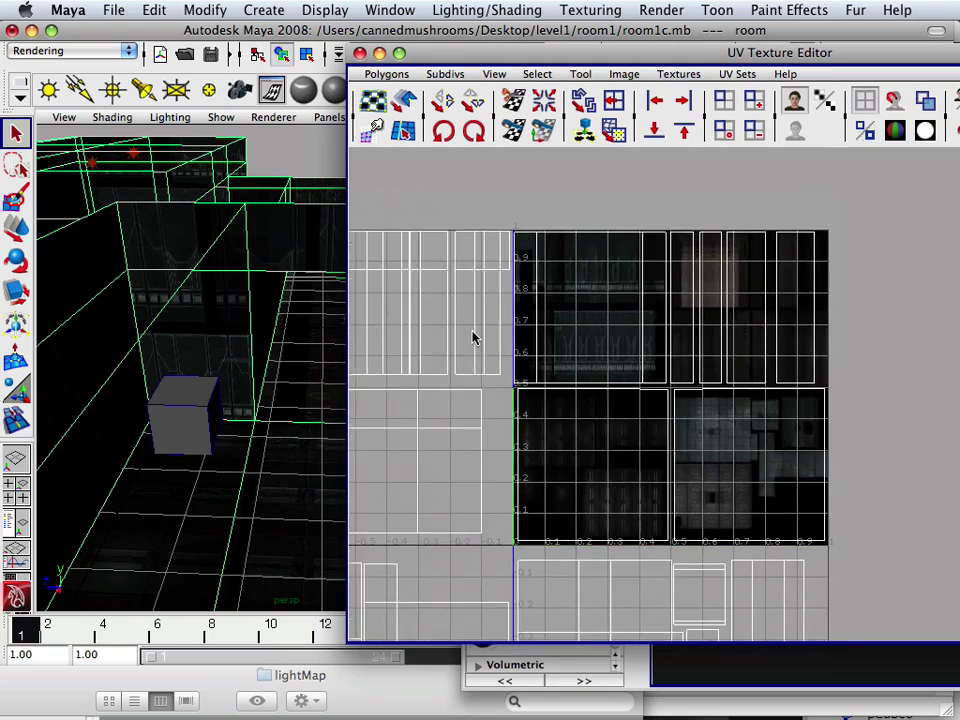
{"action": "scroll", "coordinate": [474, 337], "scroll_direction": "down", "scroll_amount": 2}
{"action": "middle_click_drag", "start_coordinate": [525, 375], "coordinate": [451, 317], "text": "alt"}
{"action": "scroll", "coordinate": [449, 329], "scroll_direction": "up", "scroll_amount": 1}
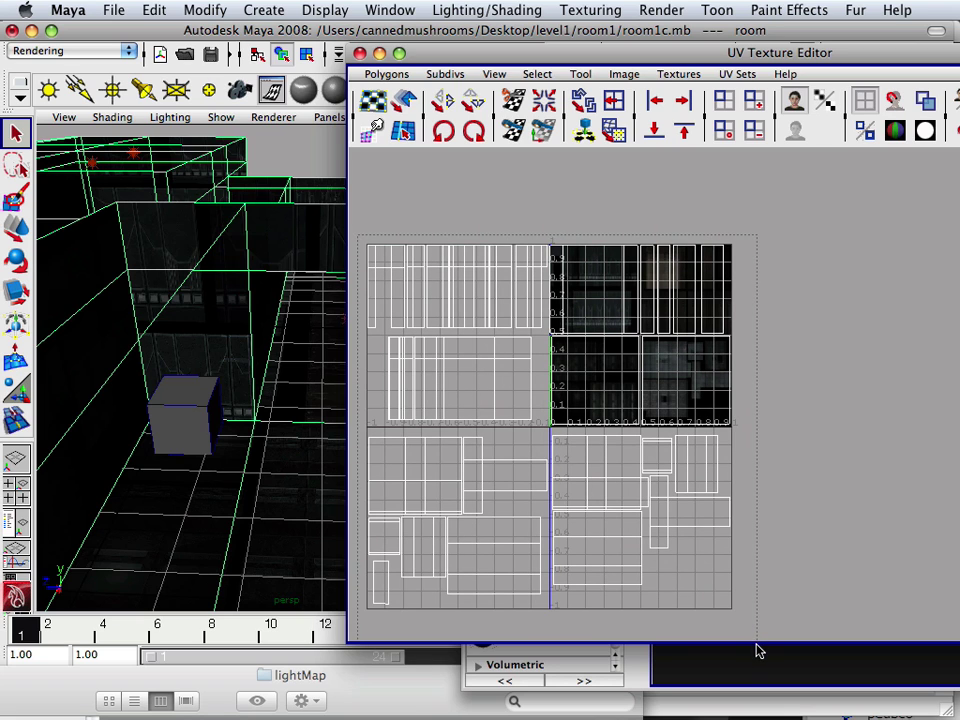
{"action": "scroll", "coordinate": [531, 451], "scroll_direction": "up", "scroll_amount": 1}
{"action": "scroll", "coordinate": [593, 360], "scroll_direction": "up", "scroll_amount": 1}
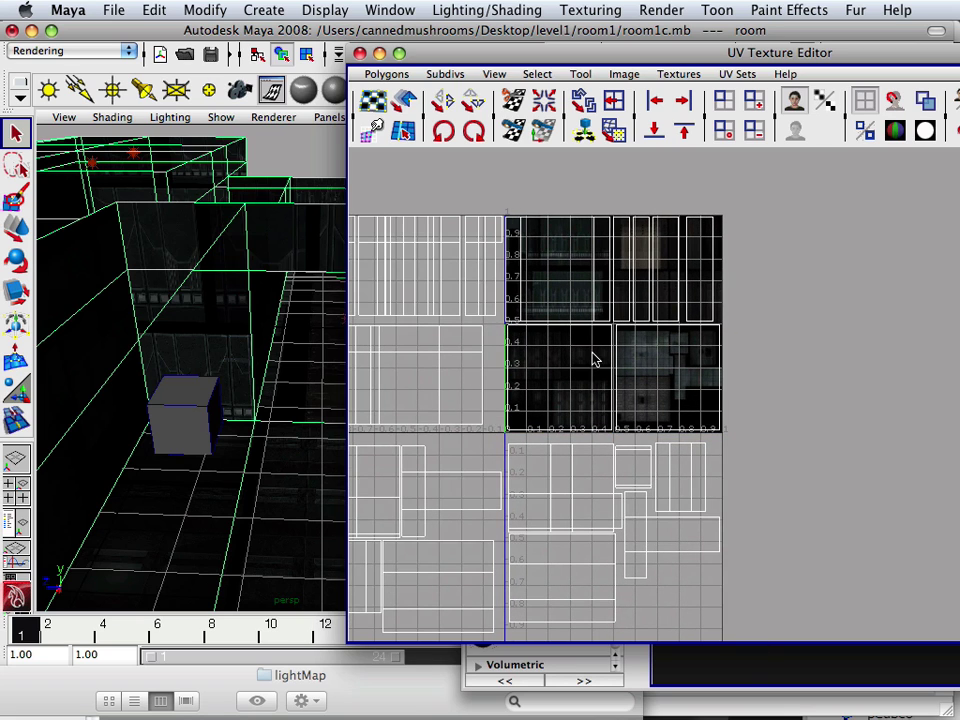
{"action": "scroll", "coordinate": [595, 356], "scroll_direction": "down", "scroll_amount": 2}
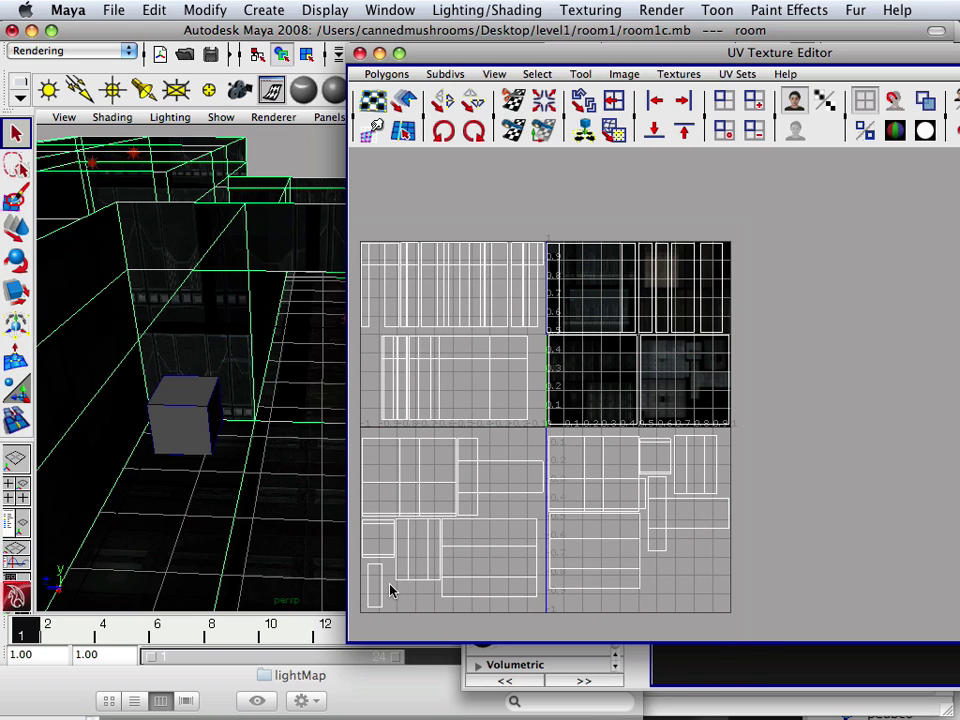
Select all of the room's UVs, scale them uniformly to about half size, and move them onto the baked texture square.
{"action": "left_click", "coordinate": [22, 294]}
{"action": "right_click_drag", "start_coordinate": [403, 282], "coordinate": [456, 281]}
{"action": "left_click_drag", "start_coordinate": [356, 225], "coordinate": [413, 380]}
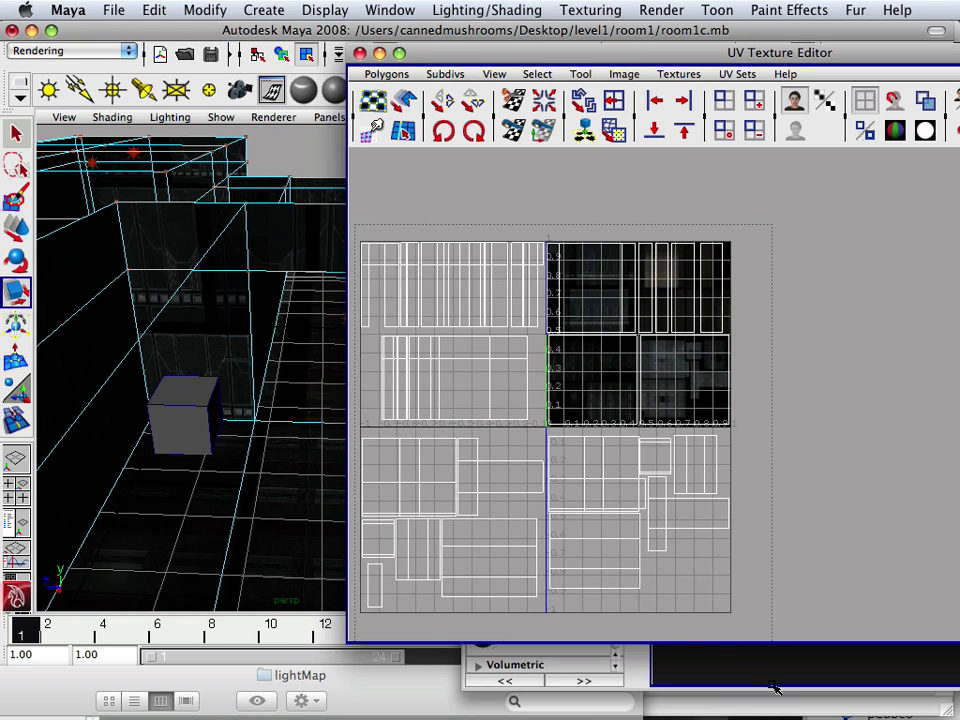
{"action": "left_click_drag", "start_coordinate": [775, 688], "coordinate": [775, 688]}
{"action": "left_click_drag", "start_coordinate": [547, 426], "coordinate": [566, 512]}
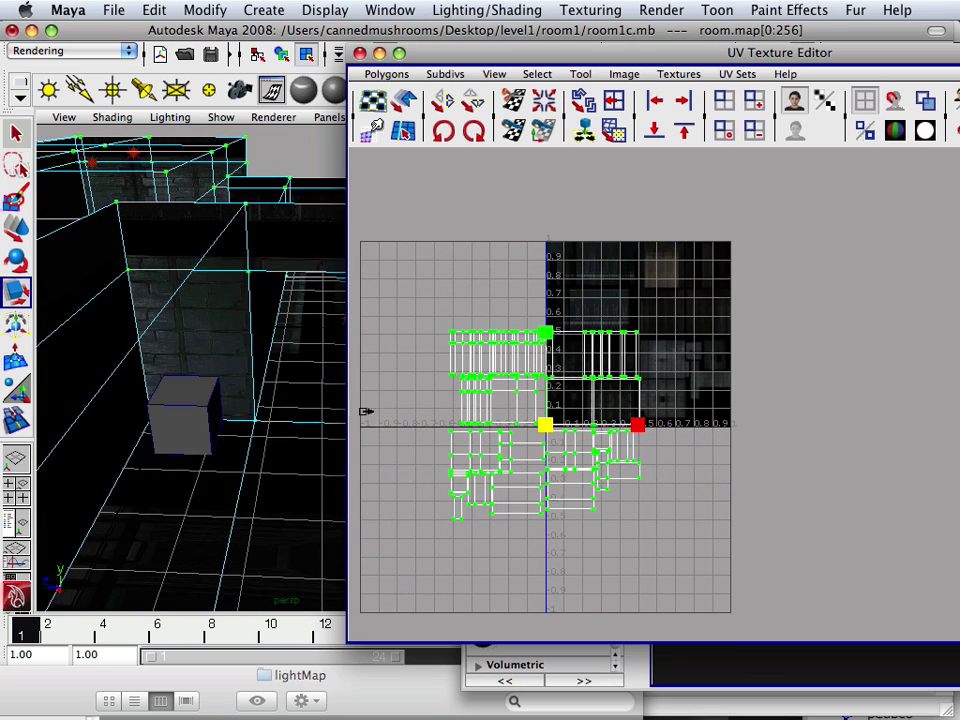
{"action": "left_click", "coordinate": [16, 228]}
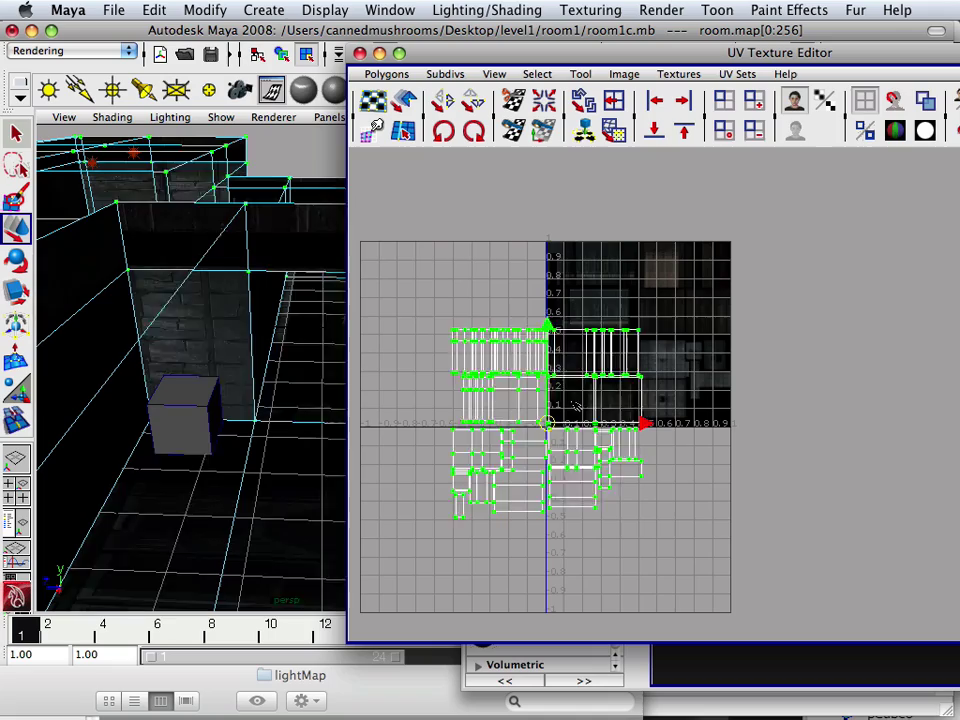
{"action": "left_click_drag", "start_coordinate": [545, 426], "coordinate": [640, 336]}
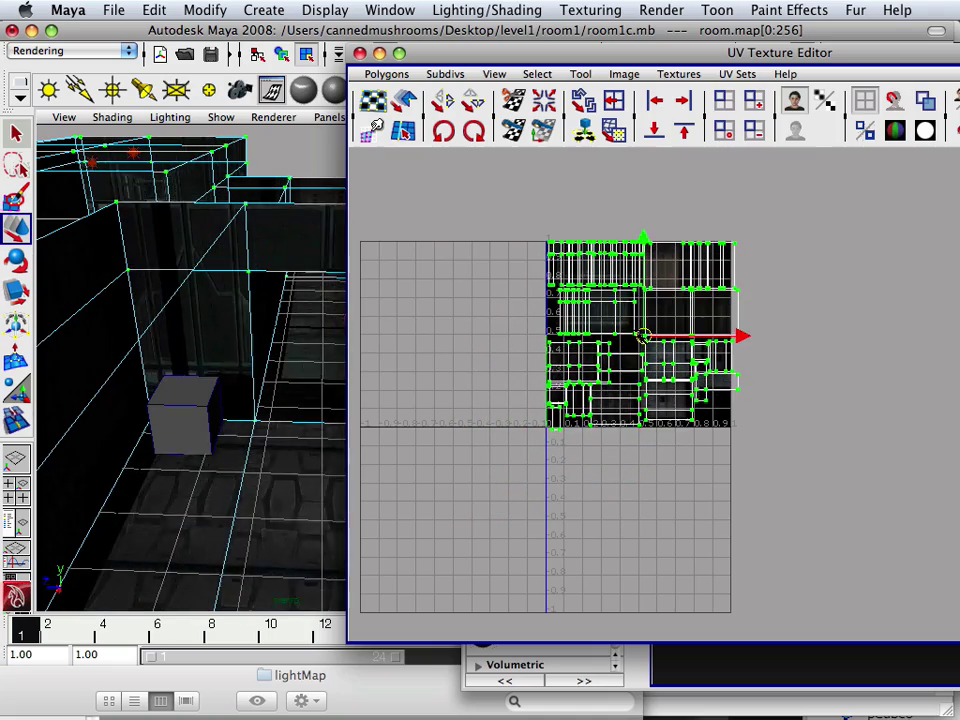
Scale the room's UVs down slightly and shift them right by about 0.02 to line up with the baked texture.
{"action": "scroll", "coordinate": [669, 370], "scroll_direction": "up", "scroll_amount": 4}
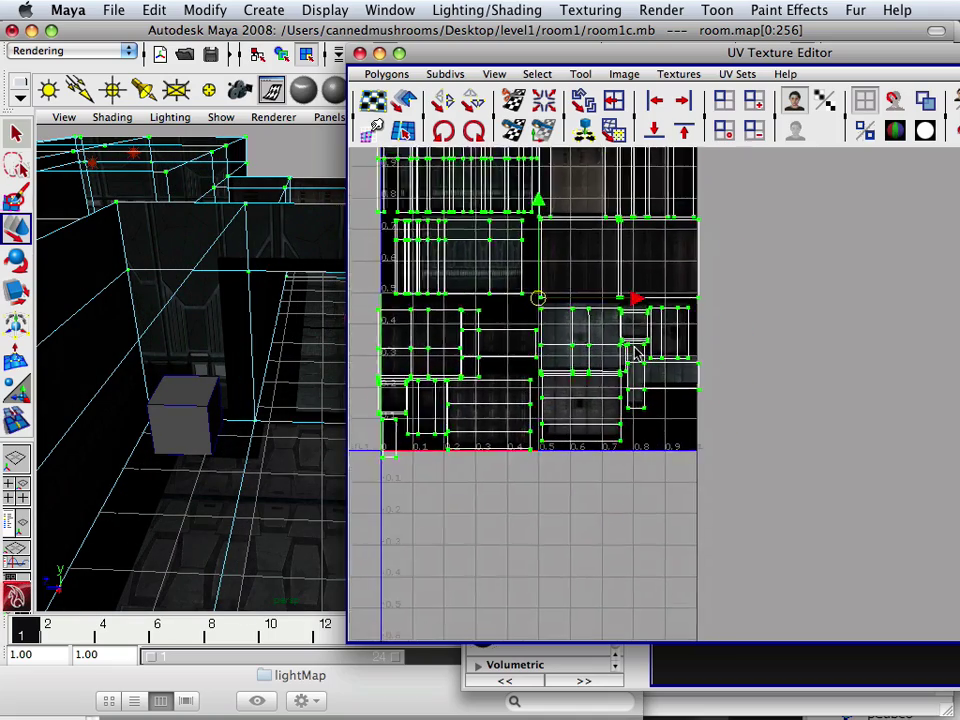
{"action": "middle_click_drag", "start_coordinate": [575, 316], "coordinate": [664, 416], "text": "alt"}
{"action": "scroll", "coordinate": [628, 325], "scroll_direction": "up", "scroll_amount": 3}
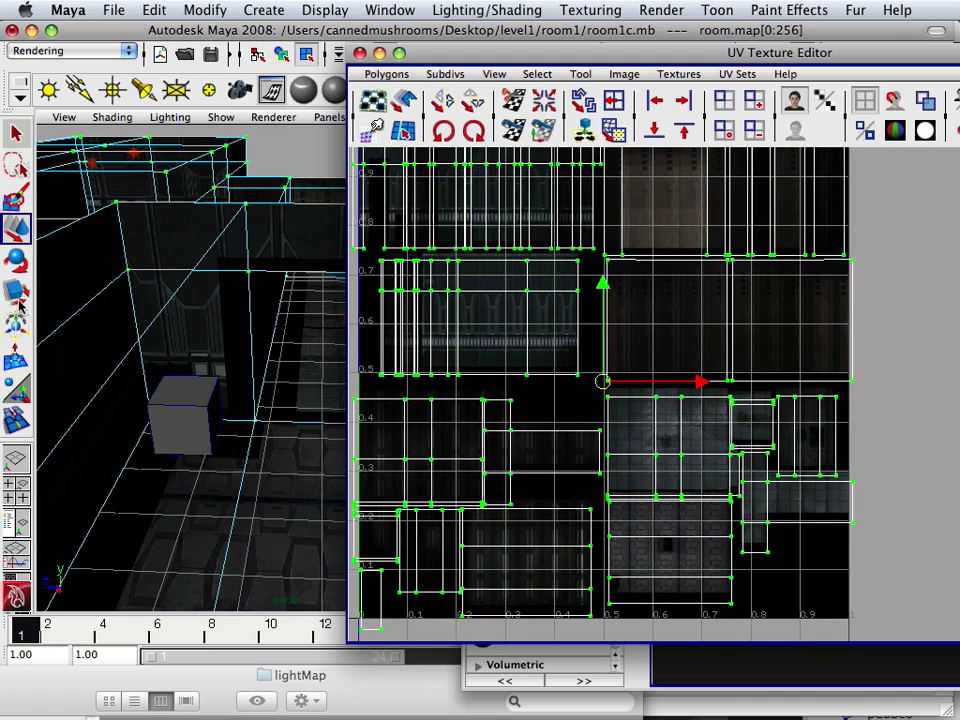
{"action": "left_click", "coordinate": [17, 294]}
{"action": "left_click_drag", "start_coordinate": [602, 382], "coordinate": [577, 381]}
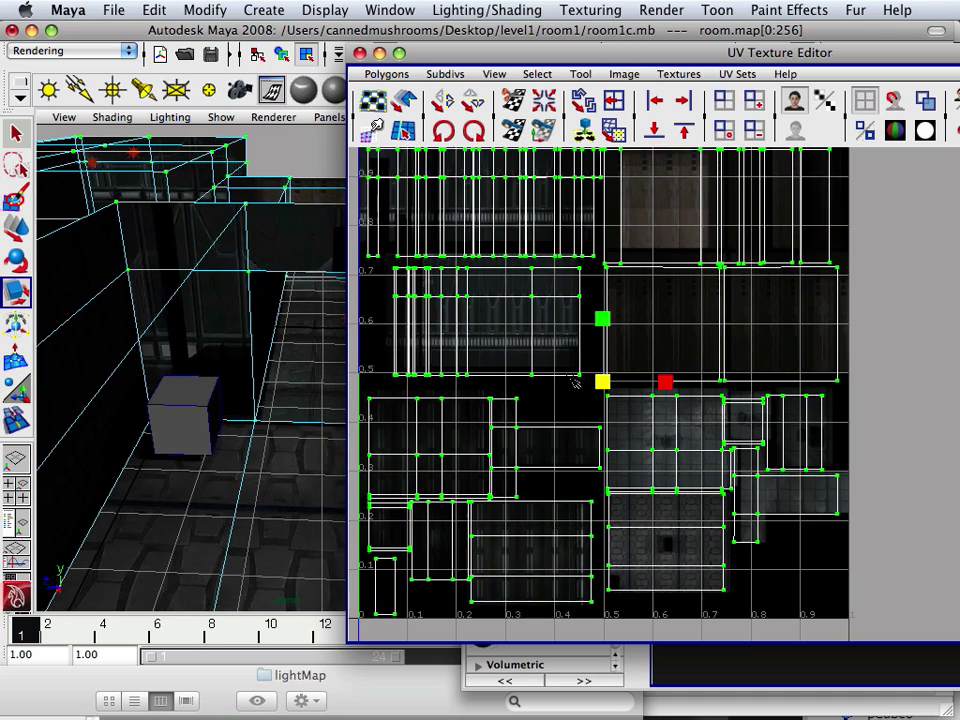
{"action": "mouse_move", "coordinate": [577, 382]}
{"action": "left_mouse_down"}
{"action": "mouse_move", "coordinate": [566, 387]}
{"action": "mouse_move", "coordinate": [571, 397]}
{"action": "left_mouse_up"}
{"action": "left_click", "coordinate": [12, 224]}
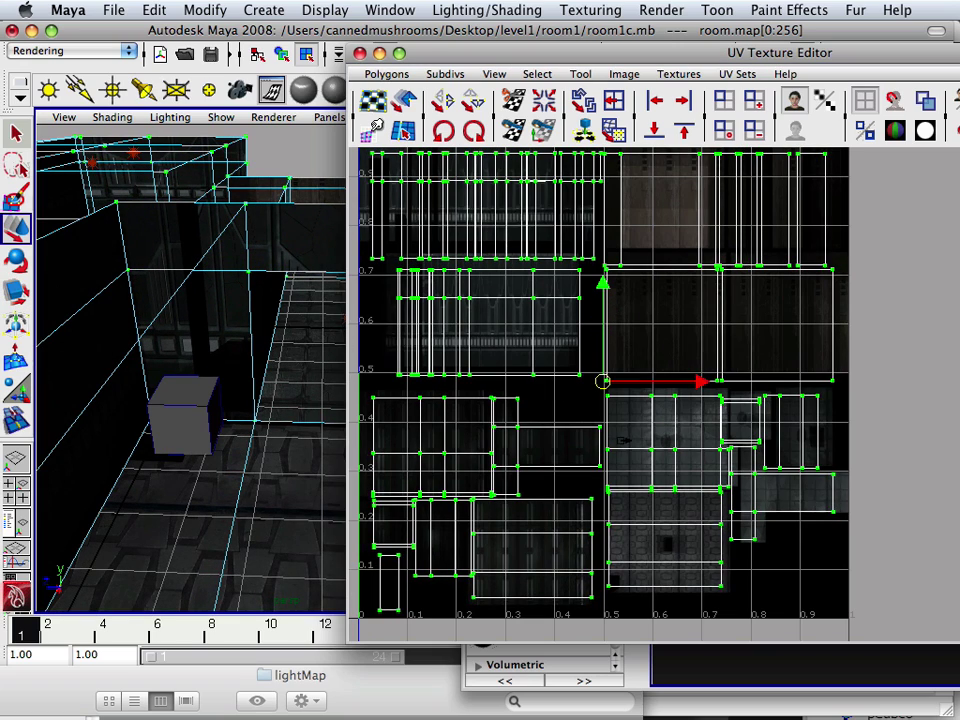
{"action": "left_click_drag", "start_coordinate": [700, 381], "coordinate": [711, 382]}
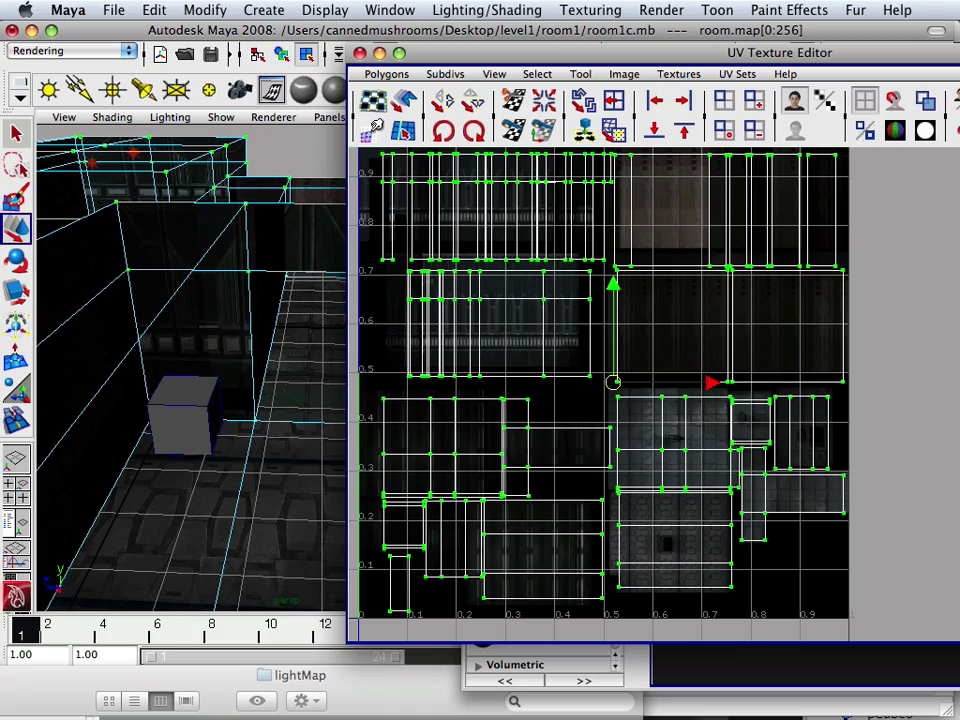
Fine-tune the room's UVs by nudging them and scaling them up slightly to match the baked floor patches.
{"action": "scroll", "coordinate": [767, 514], "scroll_direction": "up", "scroll_amount": 4}
{"action": "middle_click_drag", "start_coordinate": [767, 514], "coordinate": [773, 421], "text": "alt"}
{"action": "scroll", "coordinate": [688, 457], "scroll_direction": "up", "scroll_amount": 2}
{"action": "left_click_drag", "start_coordinate": [409, 221], "coordinate": [409, 213]}
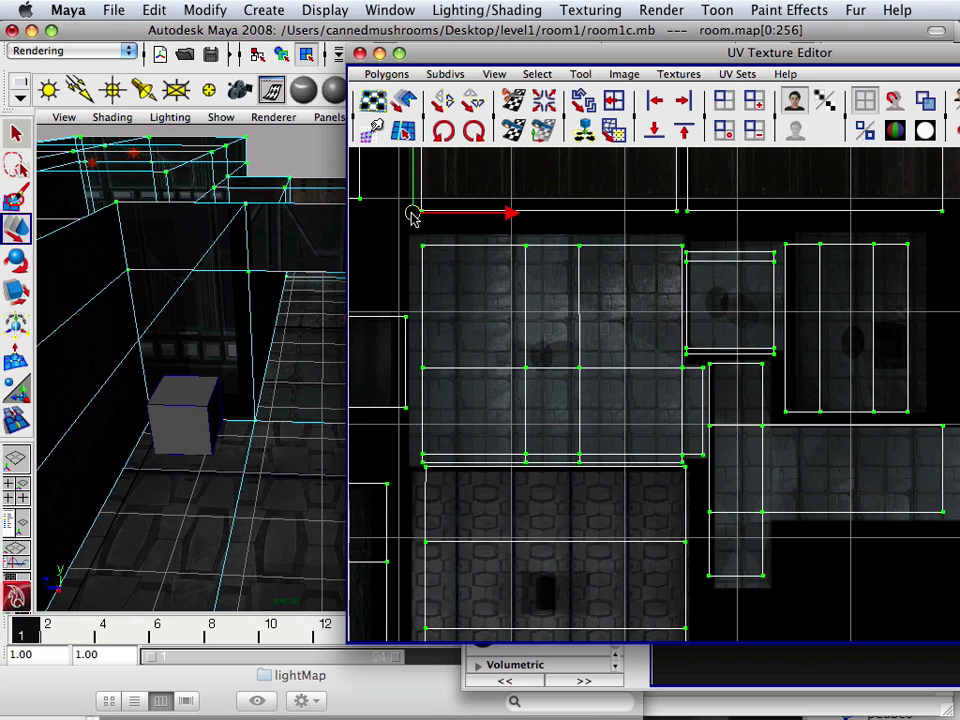
{"action": "left_click", "coordinate": [27, 295]}
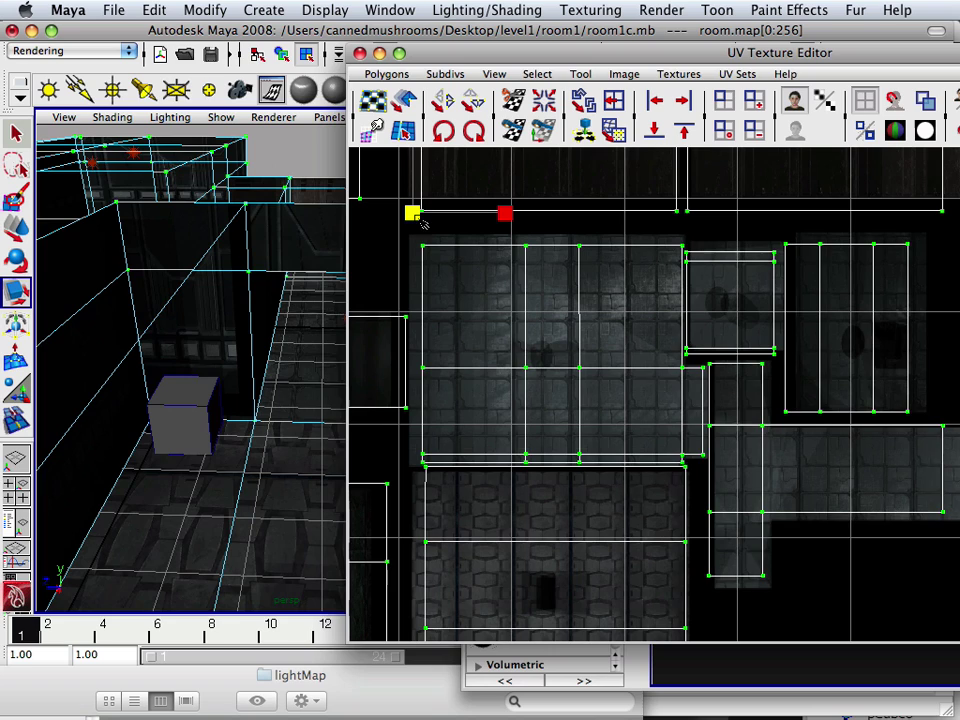
{"action": "left_click_drag", "start_coordinate": [420, 219], "coordinate": [400, 203]}
{"action": "left_click", "coordinate": [18, 229]}
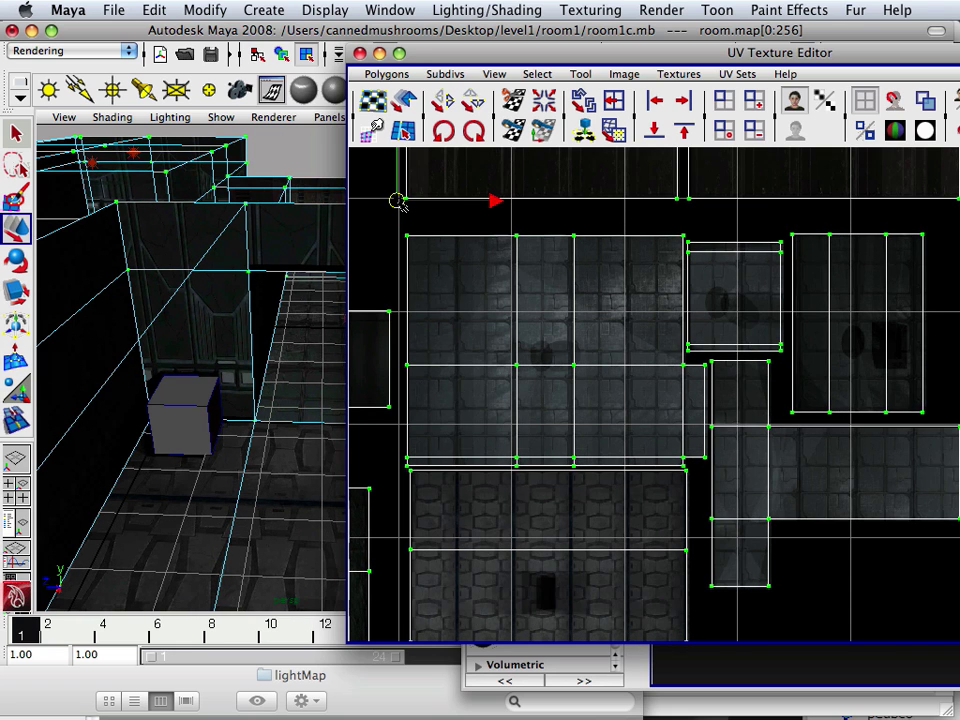
{"action": "middle_click_drag", "start_coordinate": [503, 268], "coordinate": [590, 256], "text": "alt"}
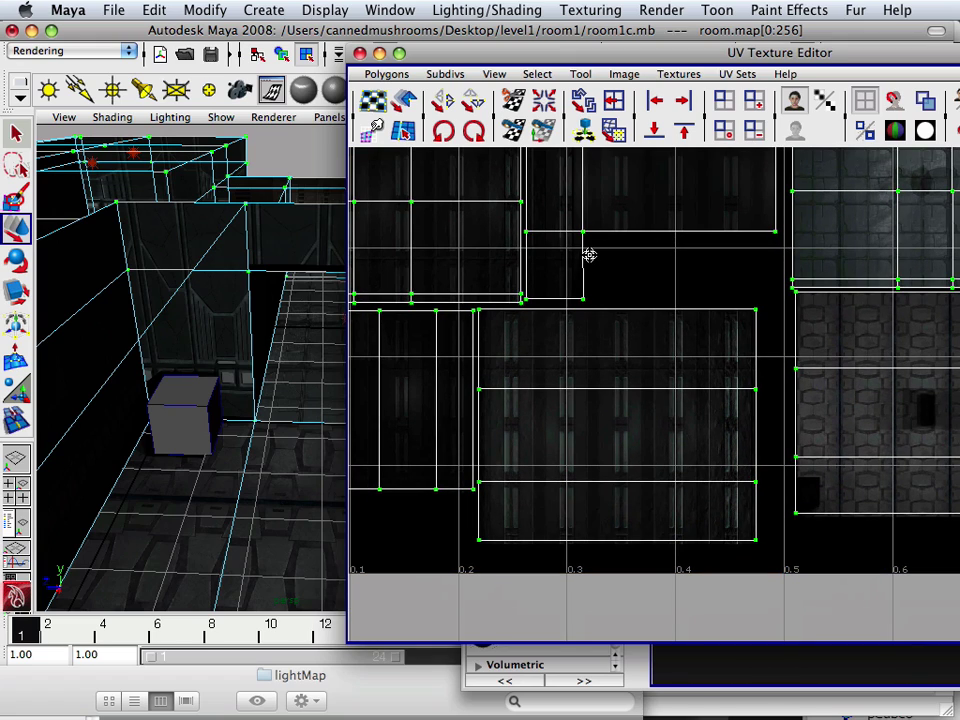
Move the UV Texture Editor and Hypershade aside and inspect the baked texture on the room's walls and floors from several angles.
{"action": "left_click_drag", "start_coordinate": [490, 60], "coordinate": [638, 536]}
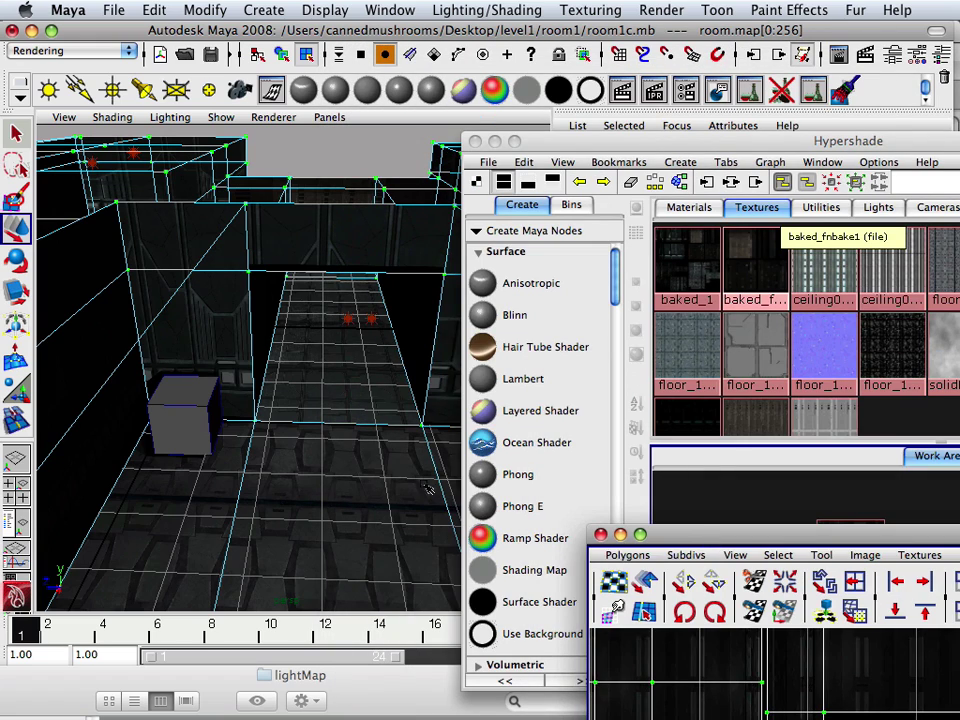
{"action": "left_click_drag", "start_coordinate": [545, 150], "coordinate": [745, 277]}
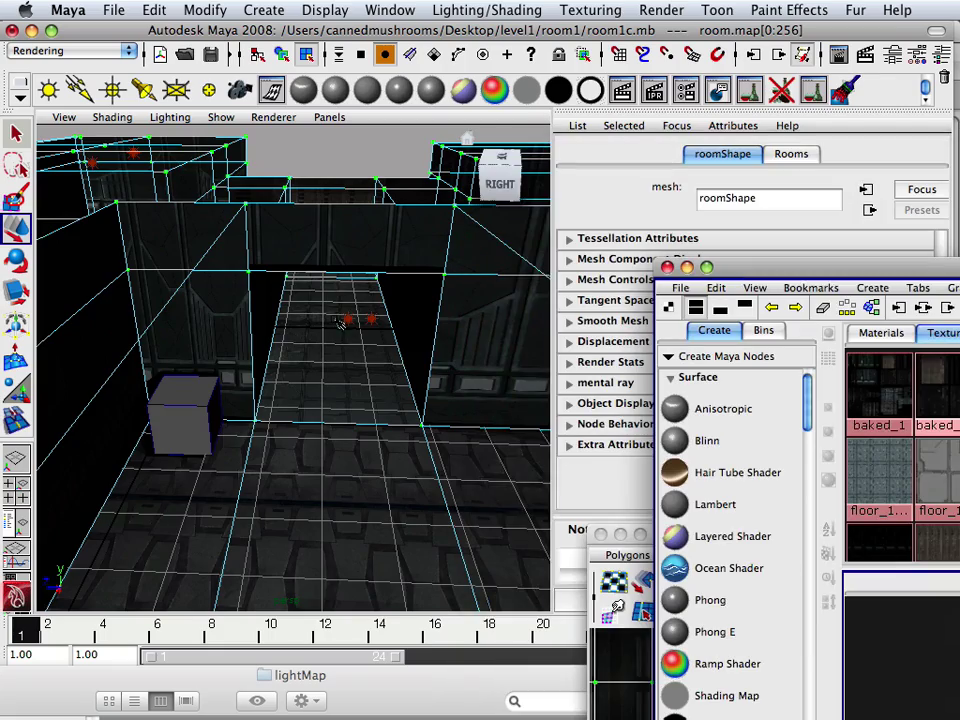
{"action": "left_click_drag", "start_coordinate": [340, 323], "coordinate": [193, 467], "text": "alt"}
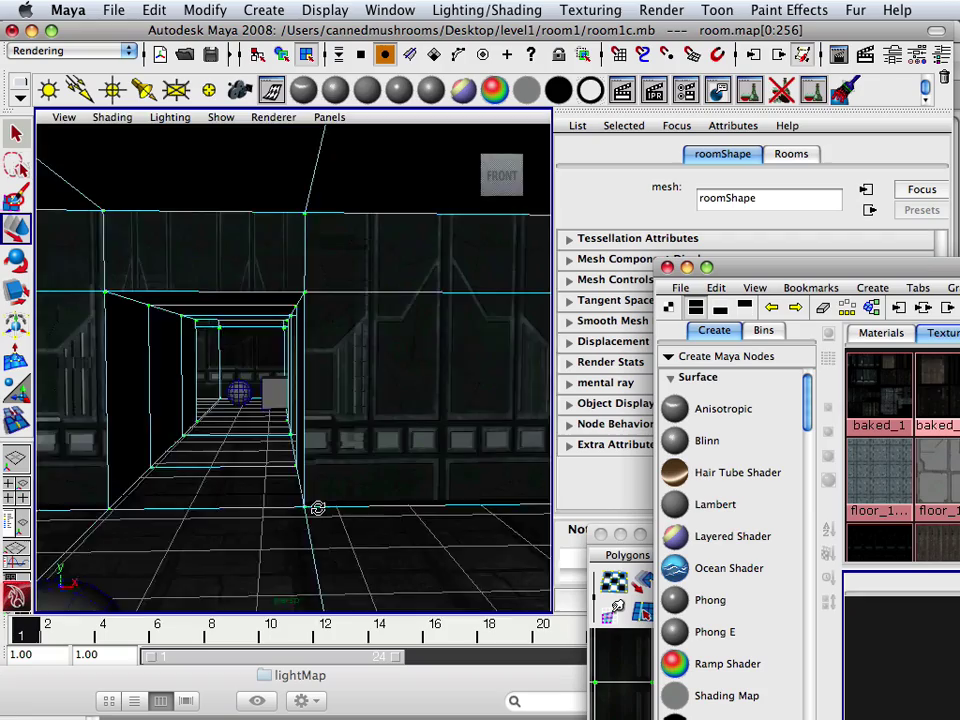
{"action": "left_click_drag", "start_coordinate": [91, 509], "coordinate": [356, 558], "text": "alt"}
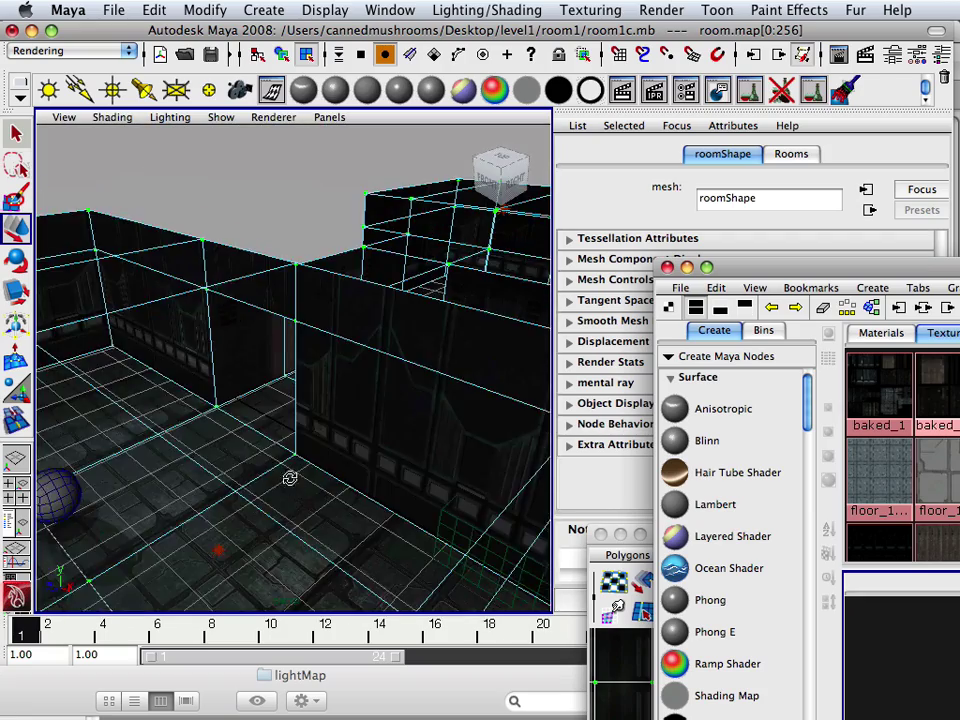
{"action": "left_click_drag", "start_coordinate": [374, 462], "coordinate": [170, 420], "text": "alt"}
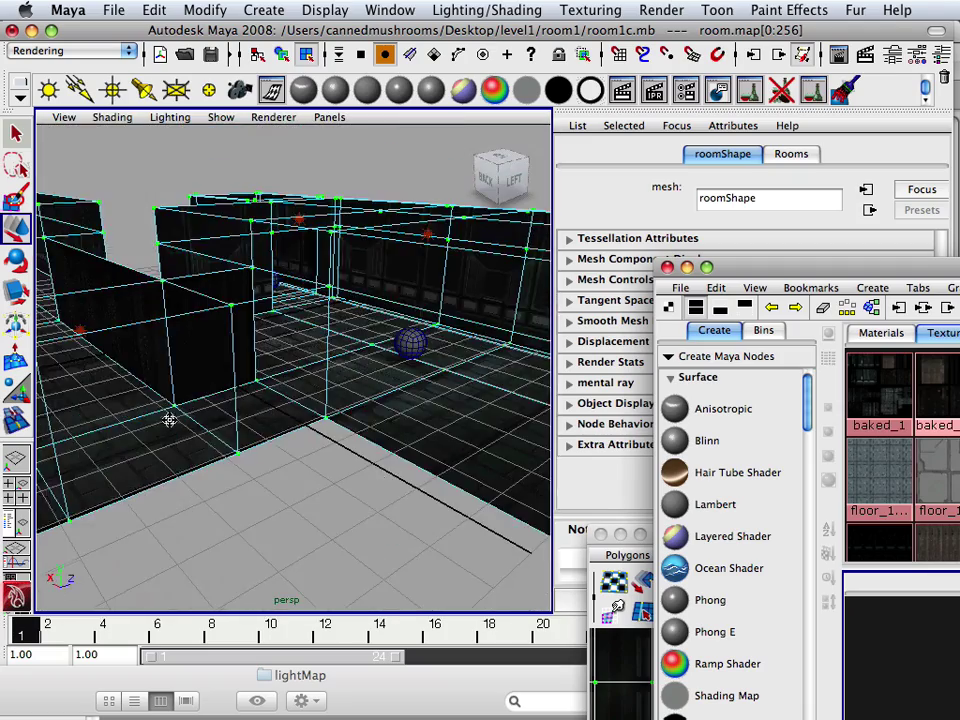
{"action": "left_click_drag", "start_coordinate": [337, 459], "coordinate": [491, 429], "text": "alt"}
{"action": "middle_click_drag", "start_coordinate": [491, 429], "coordinate": [269, 444], "text": "alt"}
{"action": "key", "text": "a"}
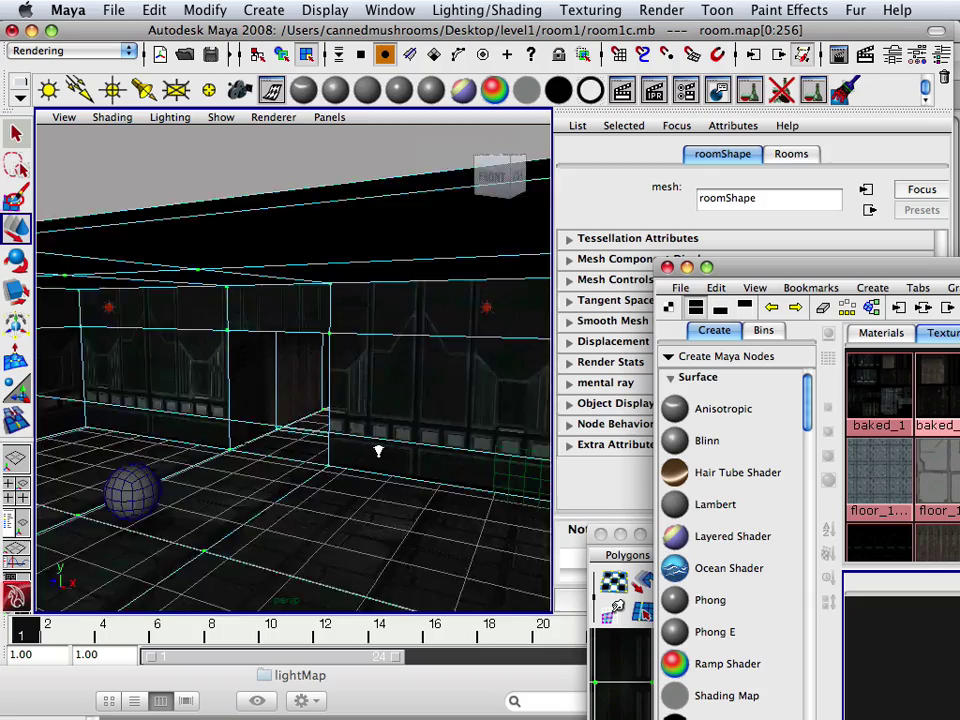
{"action": "left_click_drag", "start_coordinate": [215, 470], "coordinate": [173, 441], "text": "alt"}
{"action": "right_click_drag", "start_coordinate": [173, 441], "coordinate": [282, 461], "text": "alt"}
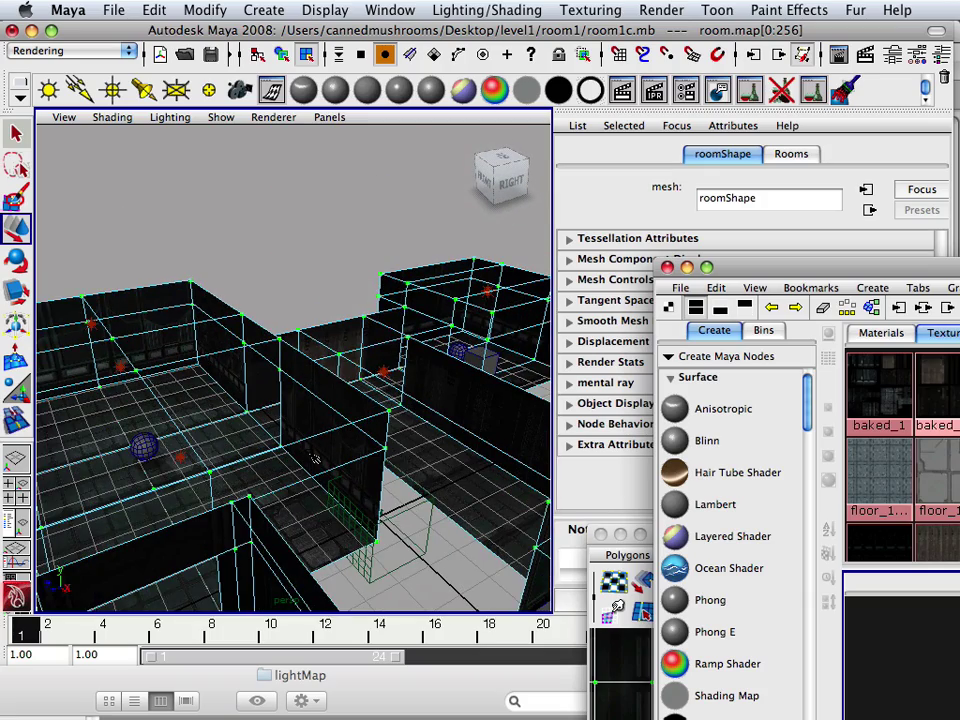
Bring the UV Texture Editor back to the front and show the room's UV layout within the baked texture square.
{"action": "left_click", "coordinate": [390, 10]}
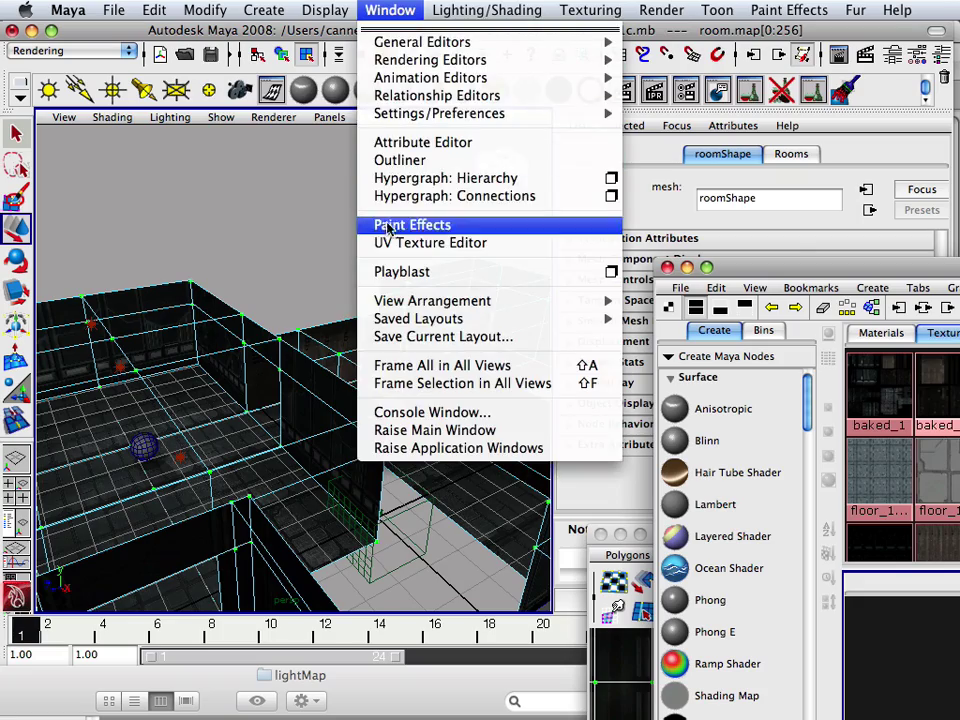
{"action": "left_click", "coordinate": [400, 243]}
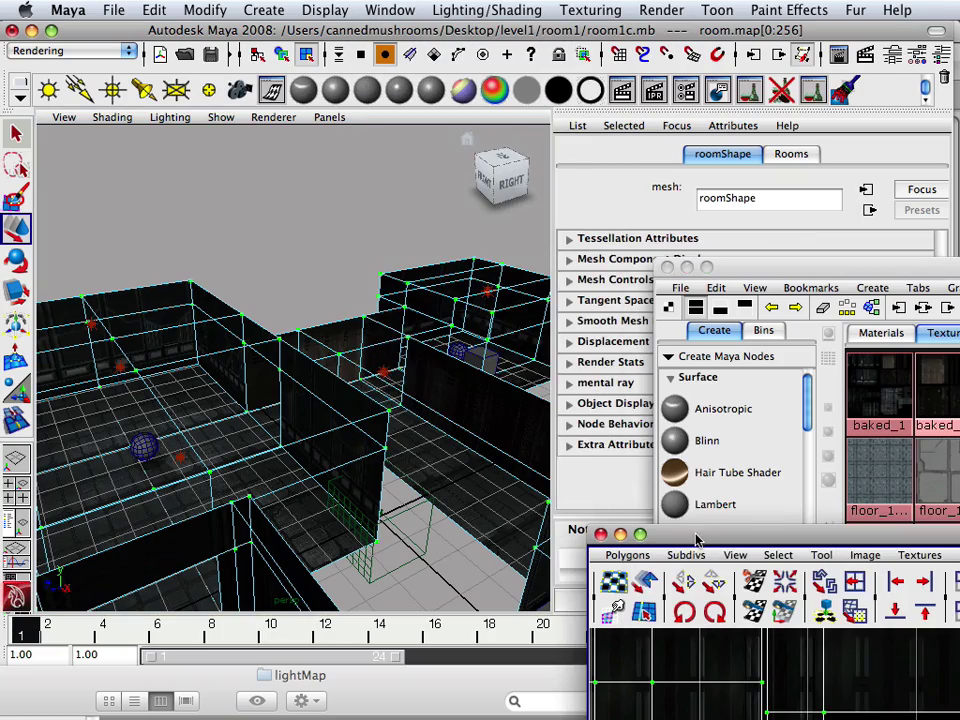
{"action": "left_click_drag", "start_coordinate": [697, 540], "coordinate": [260, 183]}
{"action": "scroll", "coordinate": [377, 454], "scroll_direction": "down", "scroll_amount": 8}
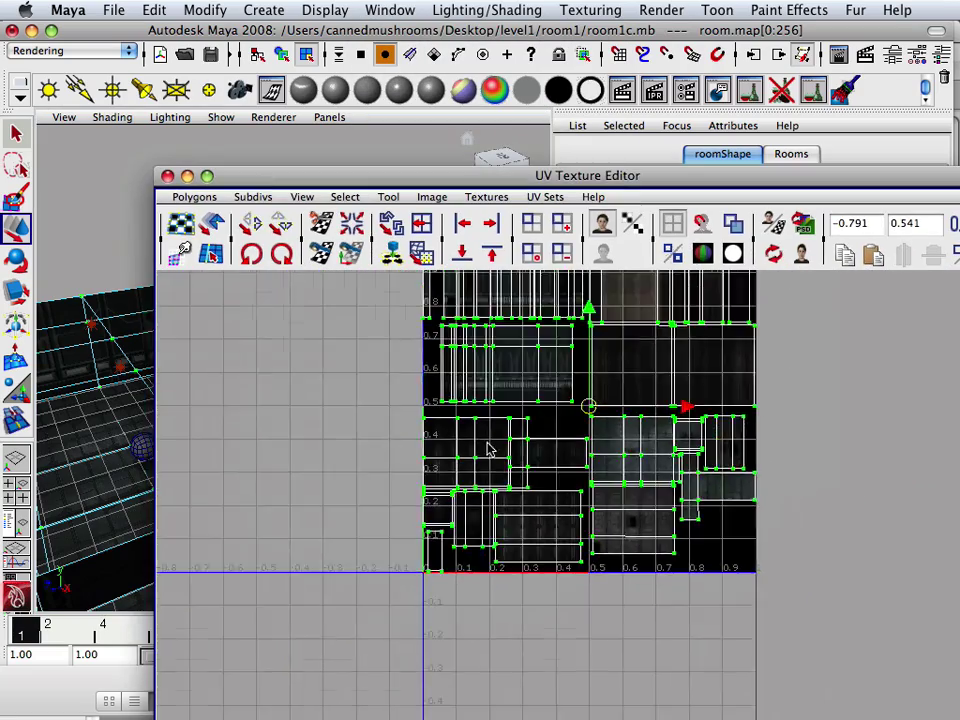
Examine how the room's UV shells line up with the wall and floor patches of the baked texture, close up and overall.
{"action": "scroll", "coordinate": [490, 450], "scroll_direction": "down", "scroll_amount": 3}
{"action": "scroll", "coordinate": [338, 548], "scroll_direction": "up", "scroll_amount": 10}
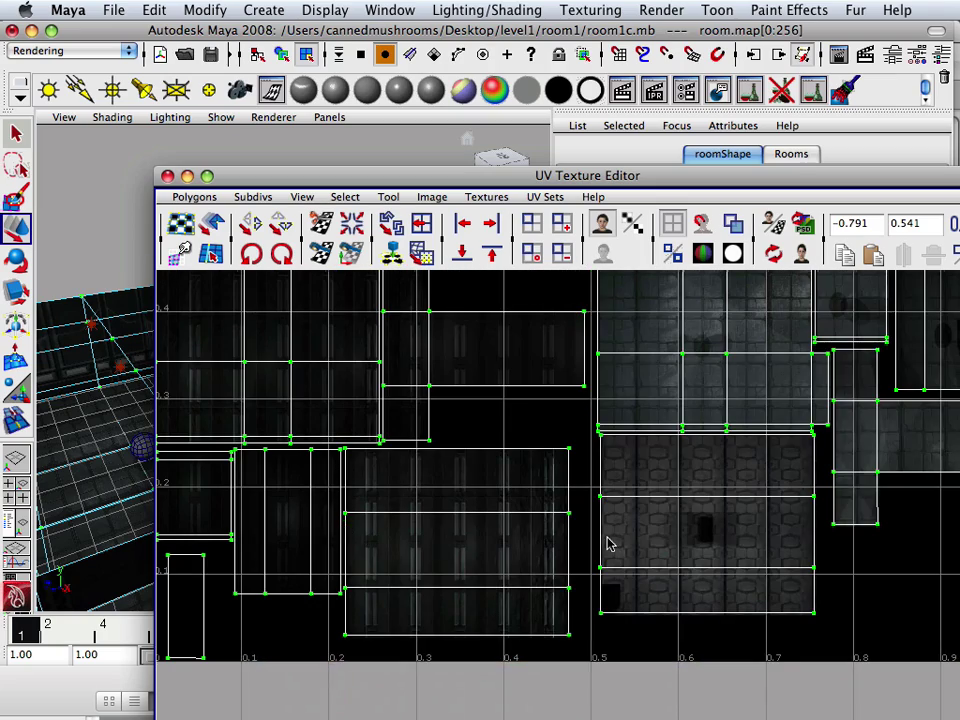
{"action": "scroll", "coordinate": [607, 543], "scroll_direction": "up", "scroll_amount": 4}
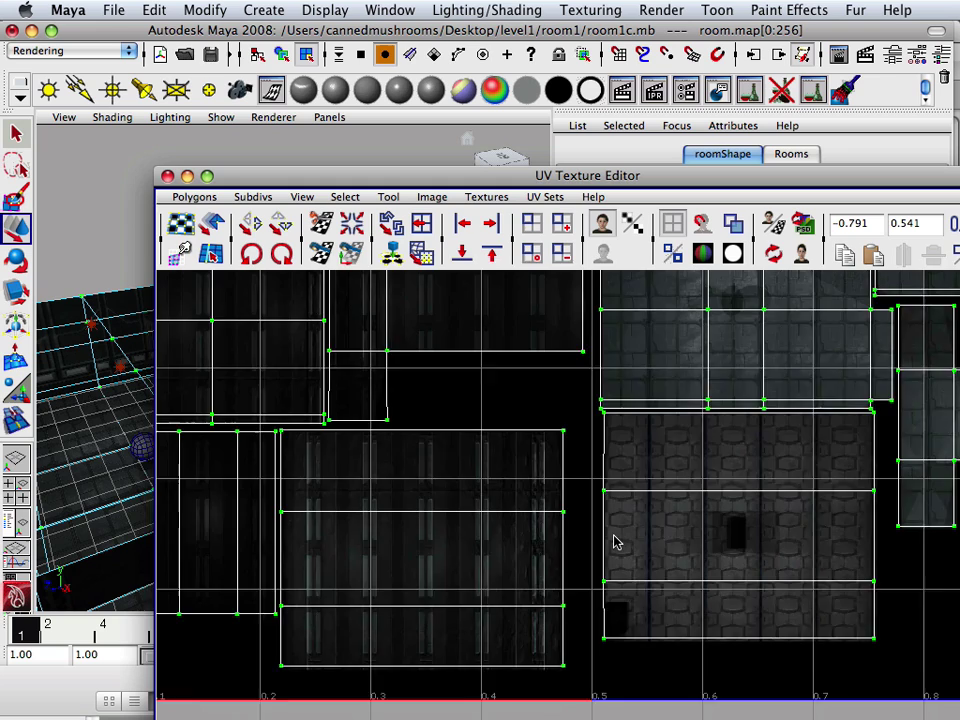
{"action": "scroll", "coordinate": [610, 540], "scroll_direction": "down", "scroll_amount": 4}
{"action": "scroll", "coordinate": [641, 519], "scroll_direction": "up", "scroll_amount": 1}
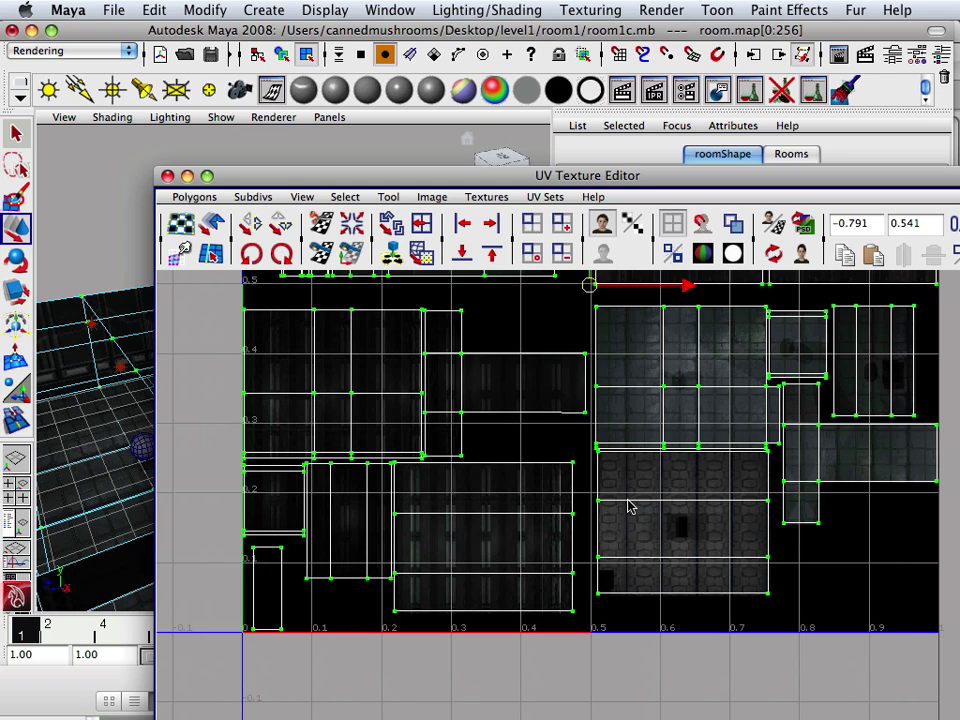
{"action": "scroll", "coordinate": [668, 505], "scroll_direction": "down", "scroll_amount": 2}
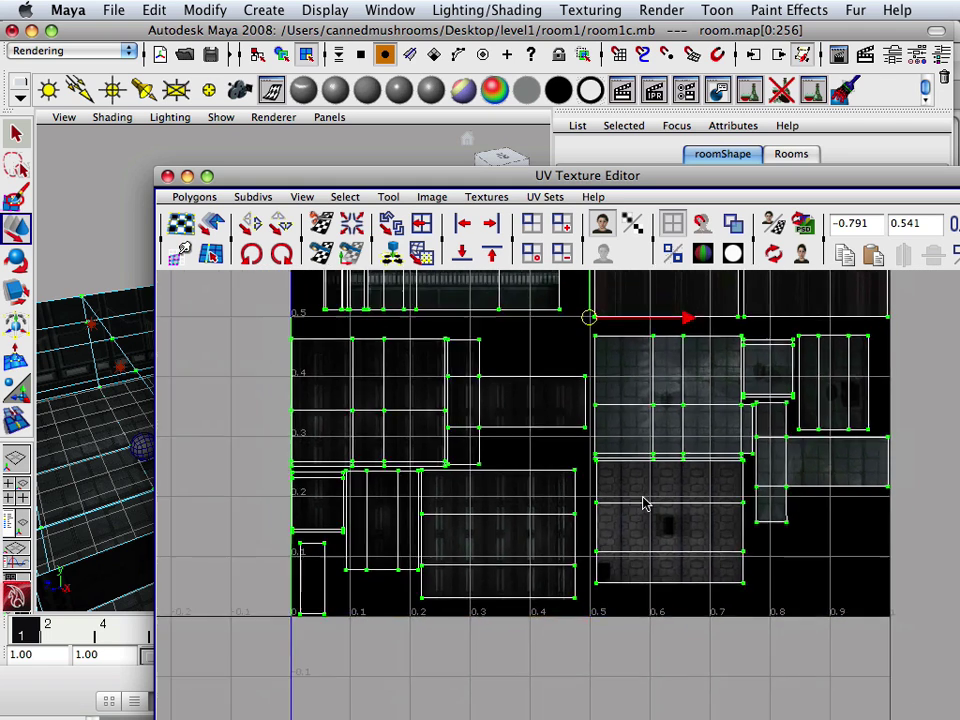
{"action": "scroll", "coordinate": [488, 395], "scroll_direction": "down", "scroll_amount": 1}
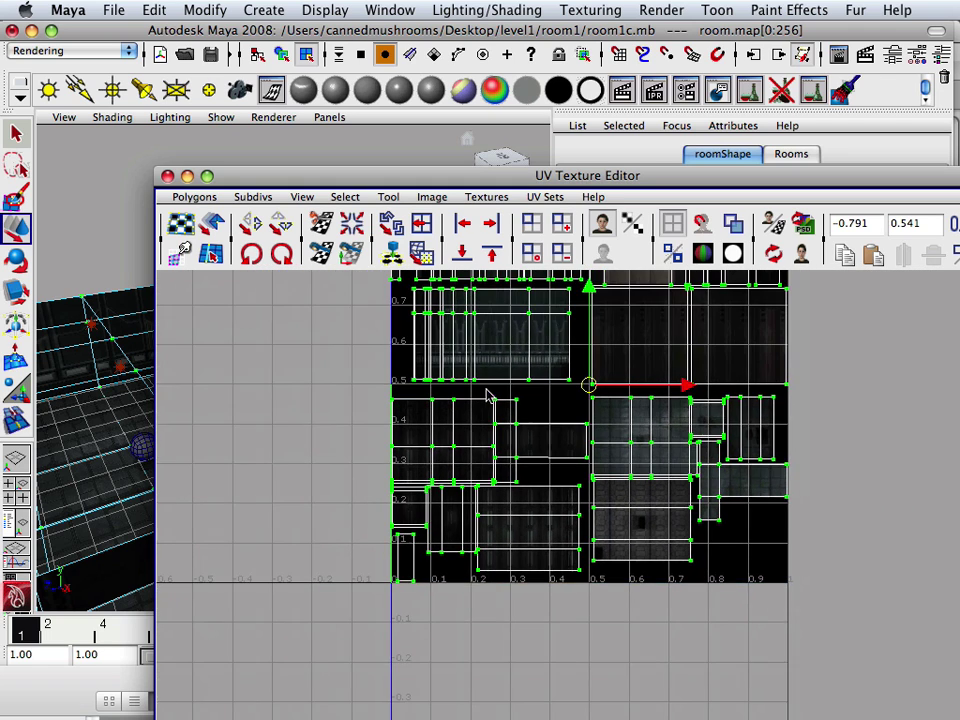
{"action": "scroll", "coordinate": [533, 345], "scroll_direction": "up", "scroll_amount": 5}
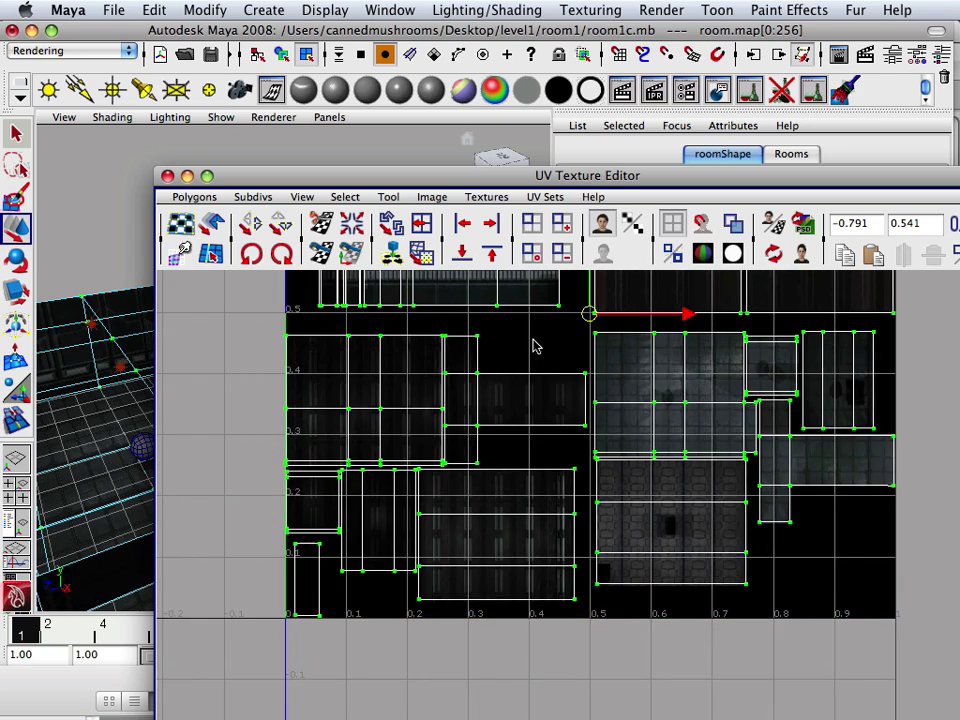
{"action": "scroll", "coordinate": [520, 395], "scroll_direction": "up", "scroll_amount": 1}
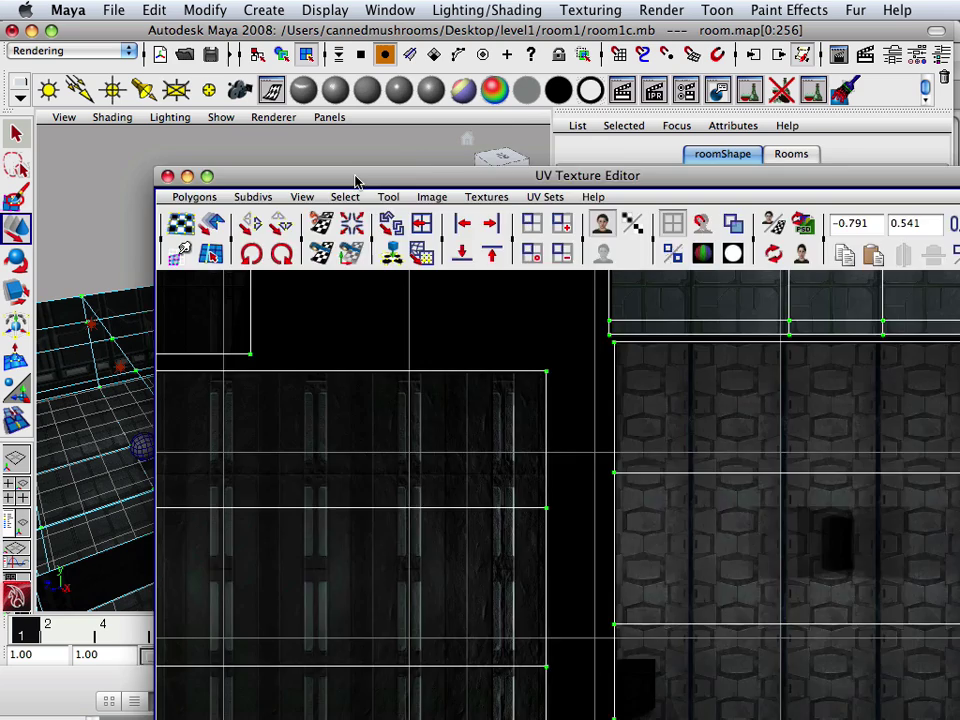
Move the UV Texture Editor aside, return the room to object mode, and delete its construction history.
{"action": "left_click_drag", "start_coordinate": [355, 180], "coordinate": [547, 641]}
{"action": "right_click_drag", "start_coordinate": [253, 345], "coordinate": [317, 326]}
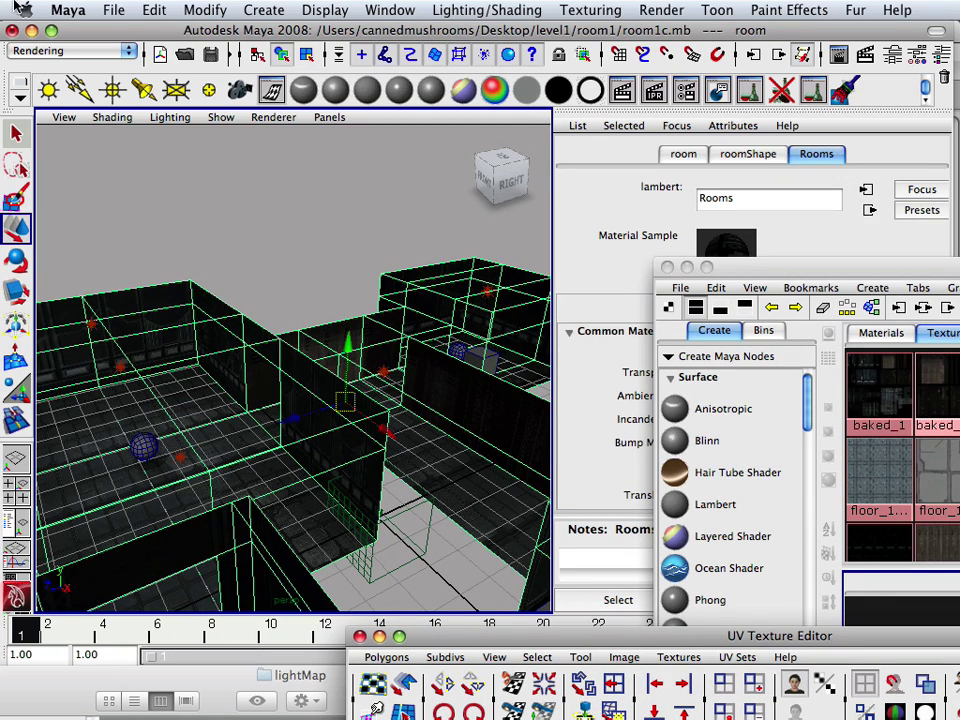
{"action": "left_click", "coordinate": [113, 10]}
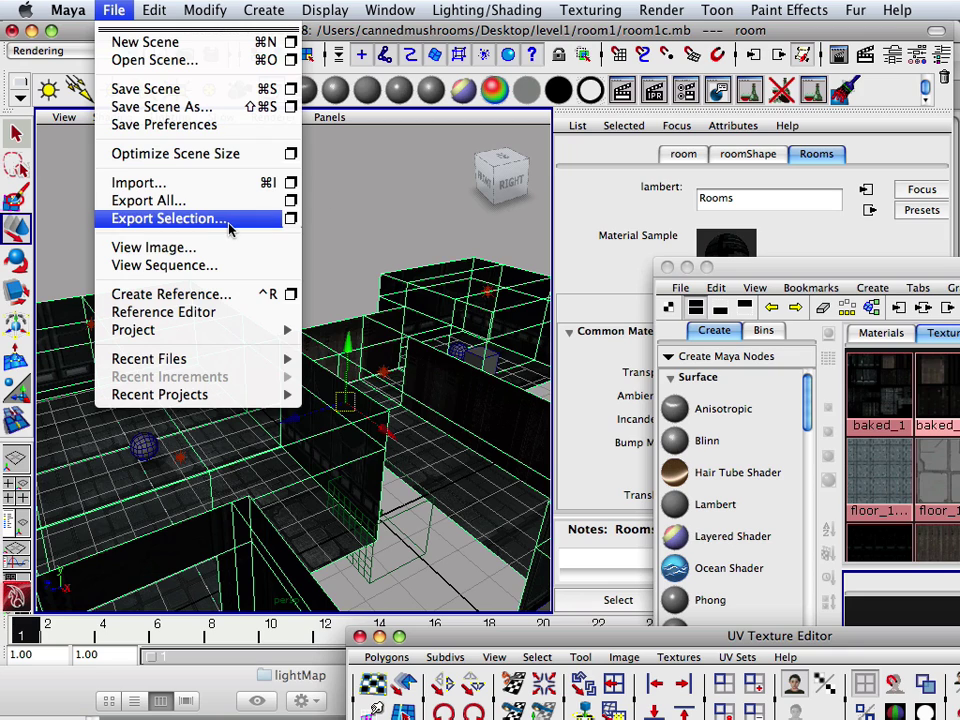
{"action": "mouse_move", "coordinate": [150, 10]}
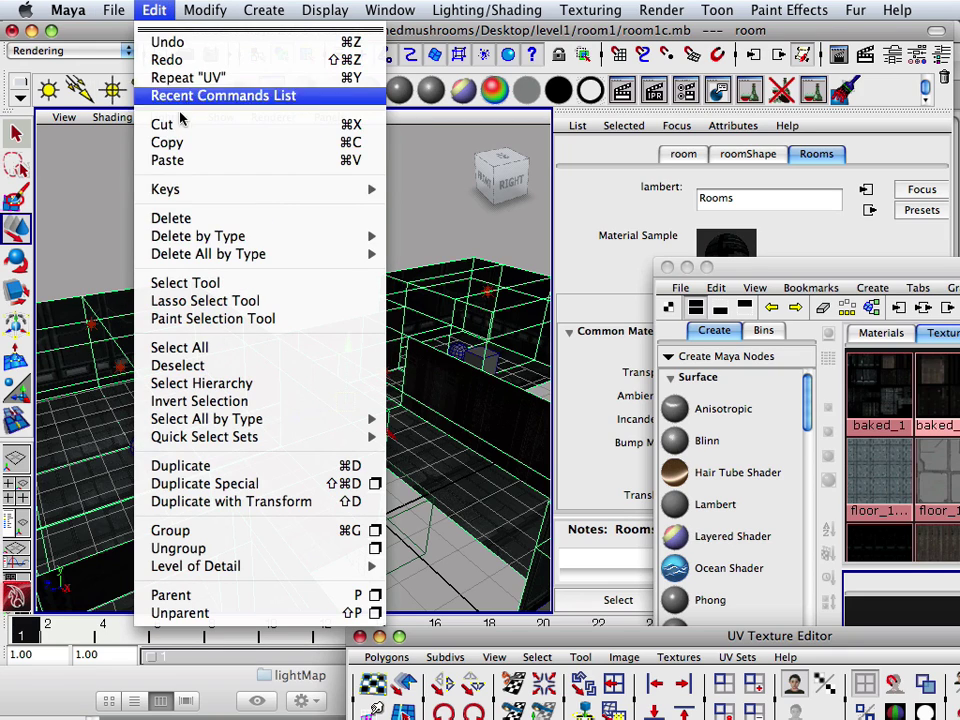
{"action": "mouse_move", "coordinate": [203, 235]}
{"action": "left_click", "coordinate": [412, 246]}
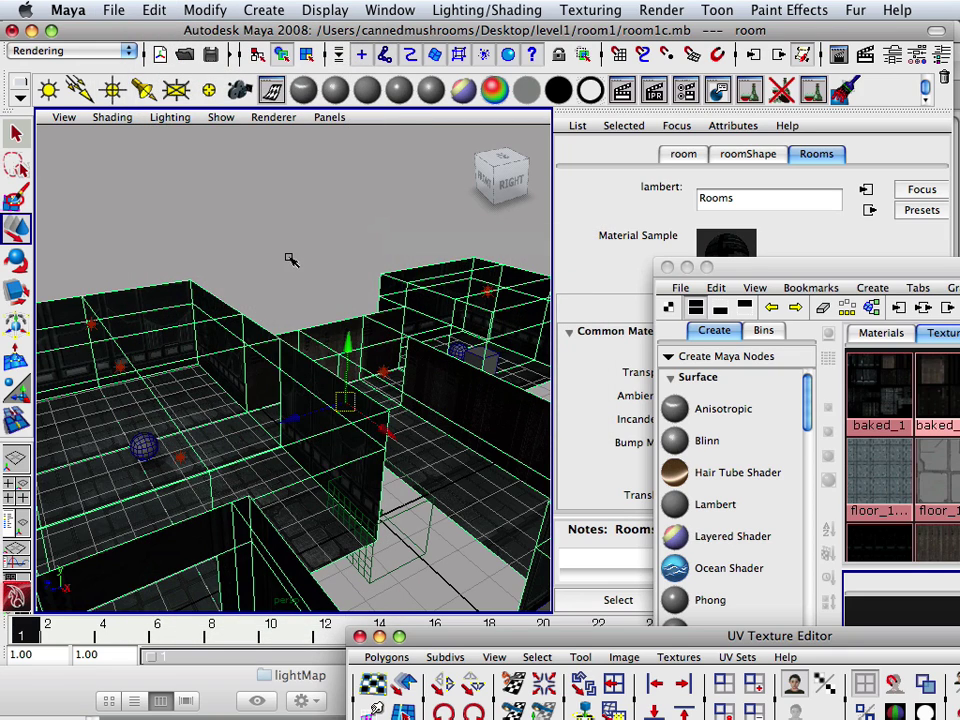
Show more of the room model in the perspective view and bring the Hypershade fully into view.
{"action": "scroll", "coordinate": [245, 303], "scroll_direction": "up", "scroll_amount": 3}
{"action": "scroll", "coordinate": [238, 300], "scroll_direction": "down", "scroll_amount": 5}
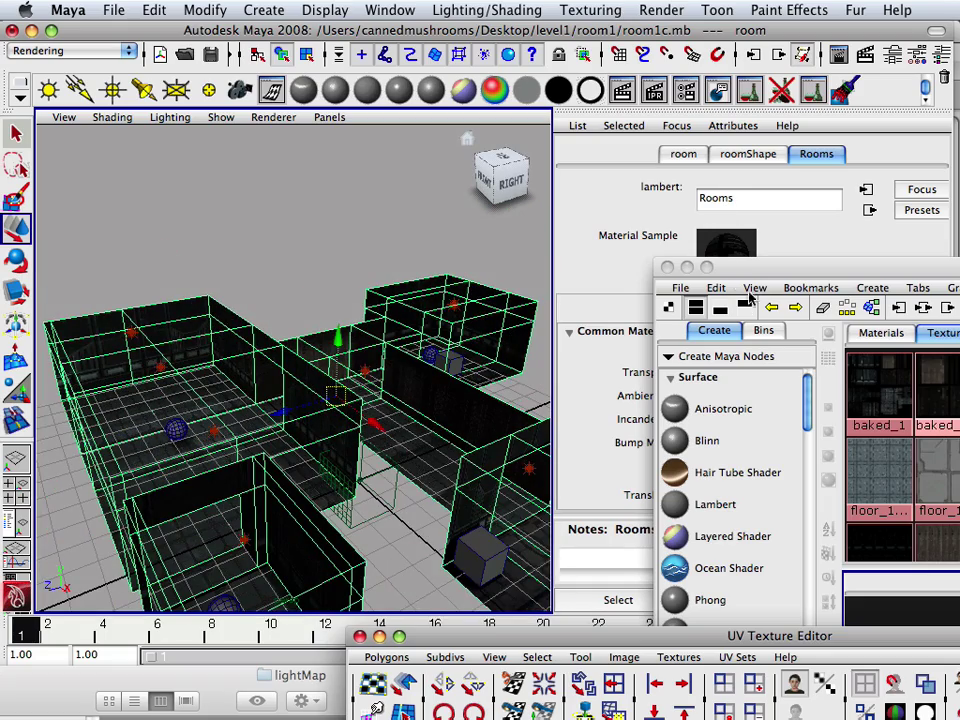
{"action": "left_click_drag", "start_coordinate": [760, 267], "coordinate": [467, 146]}
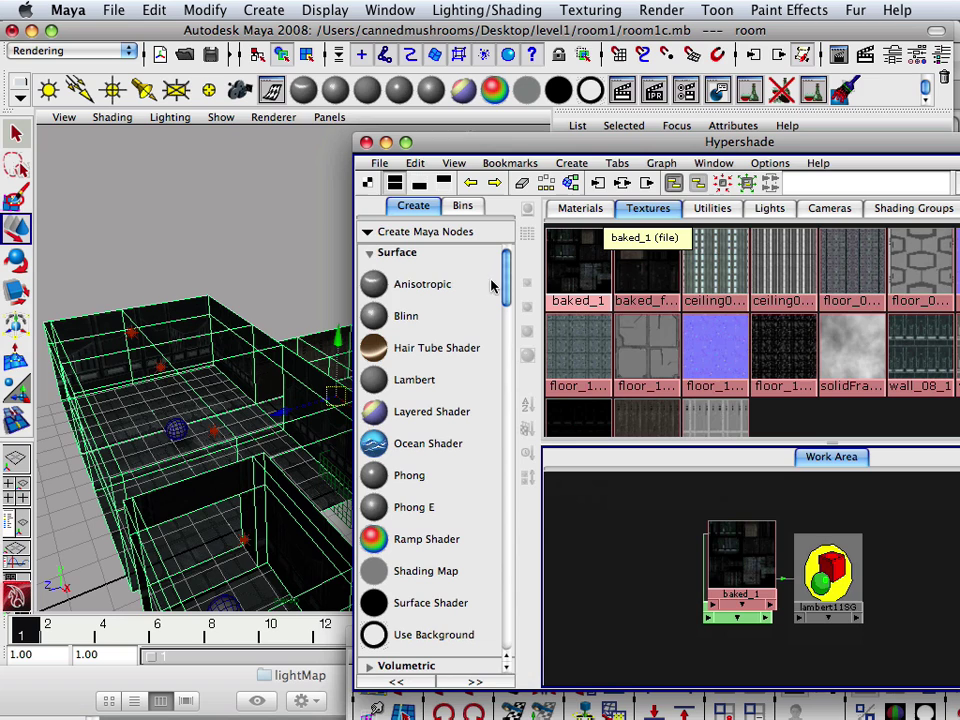
Start exporting the entire scene as an FBX file into the room1 folder.
{"action": "left_click", "coordinate": [263, 10]}
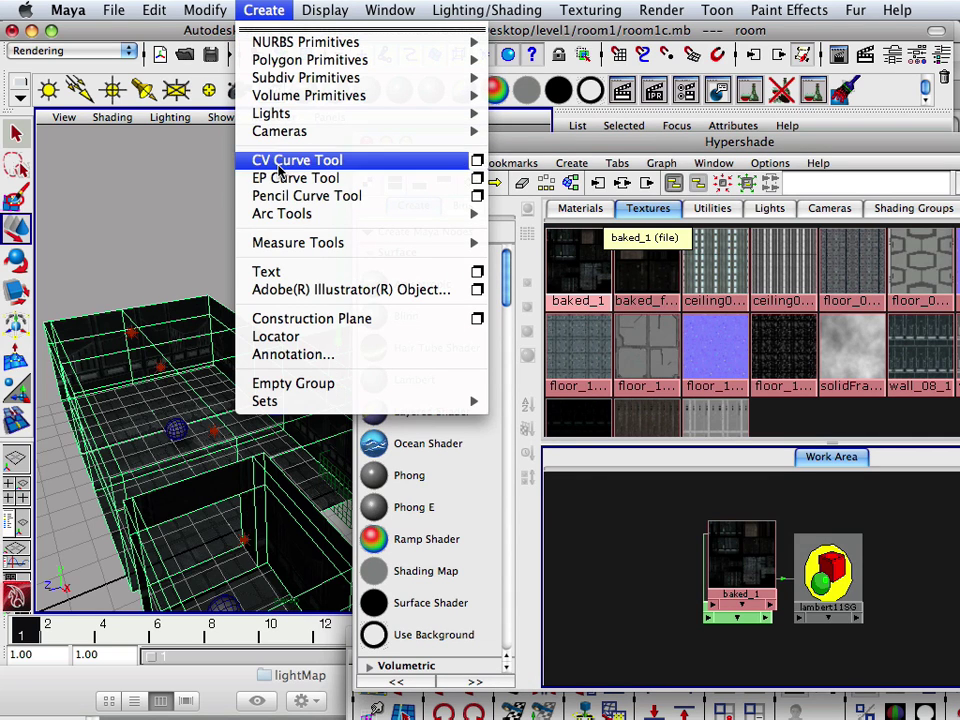
{"action": "mouse_move", "coordinate": [390, 10]}
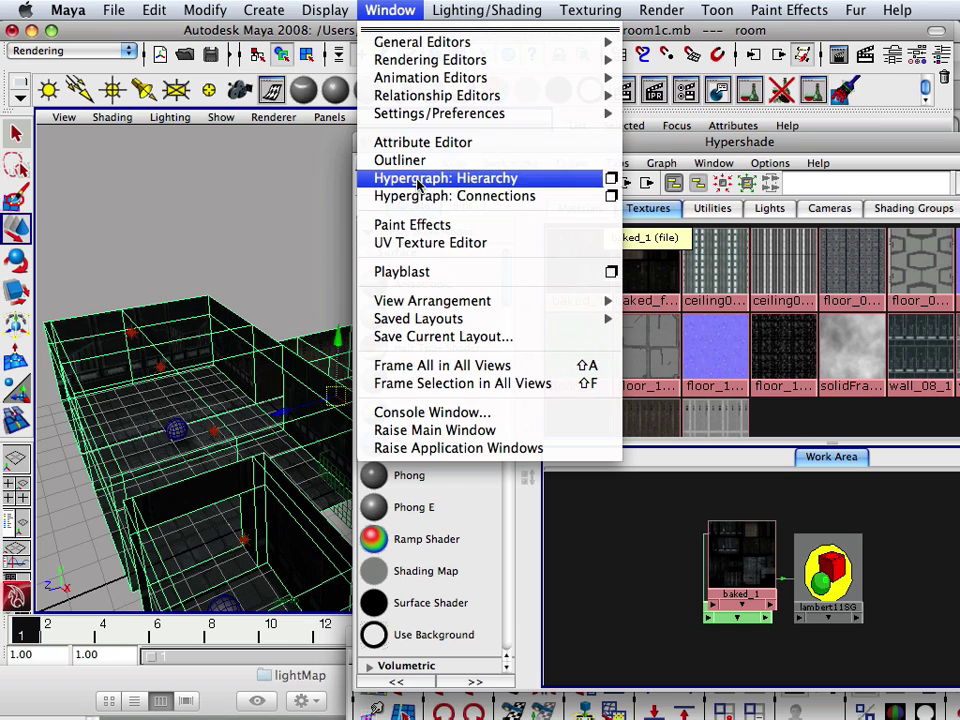
{"action": "mouse_move", "coordinate": [224, 8]}
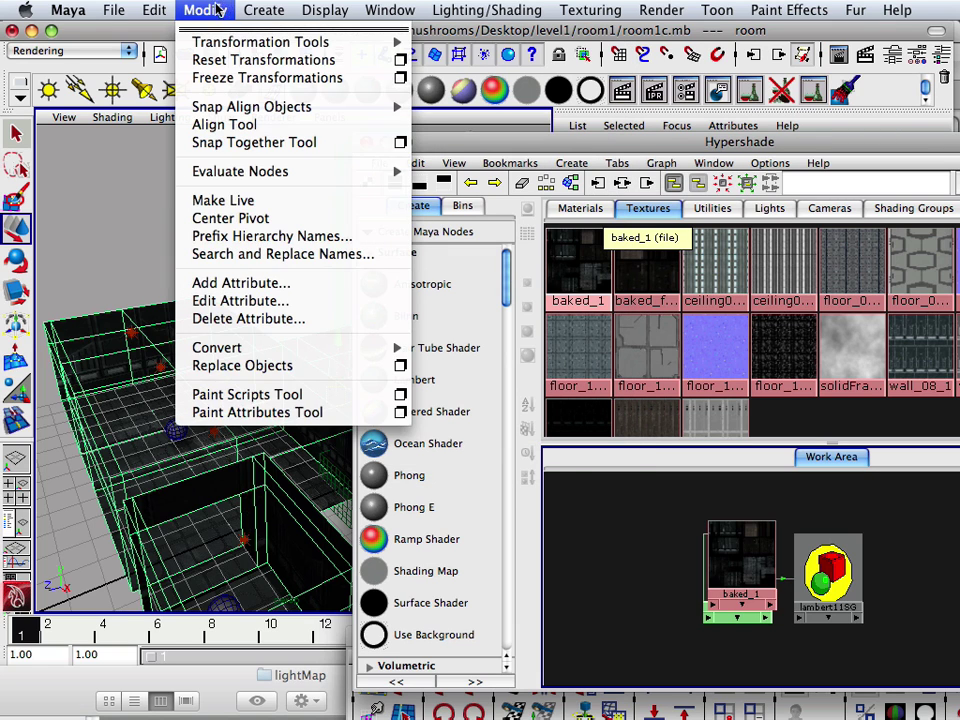
{"action": "mouse_move", "coordinate": [128, 5]}
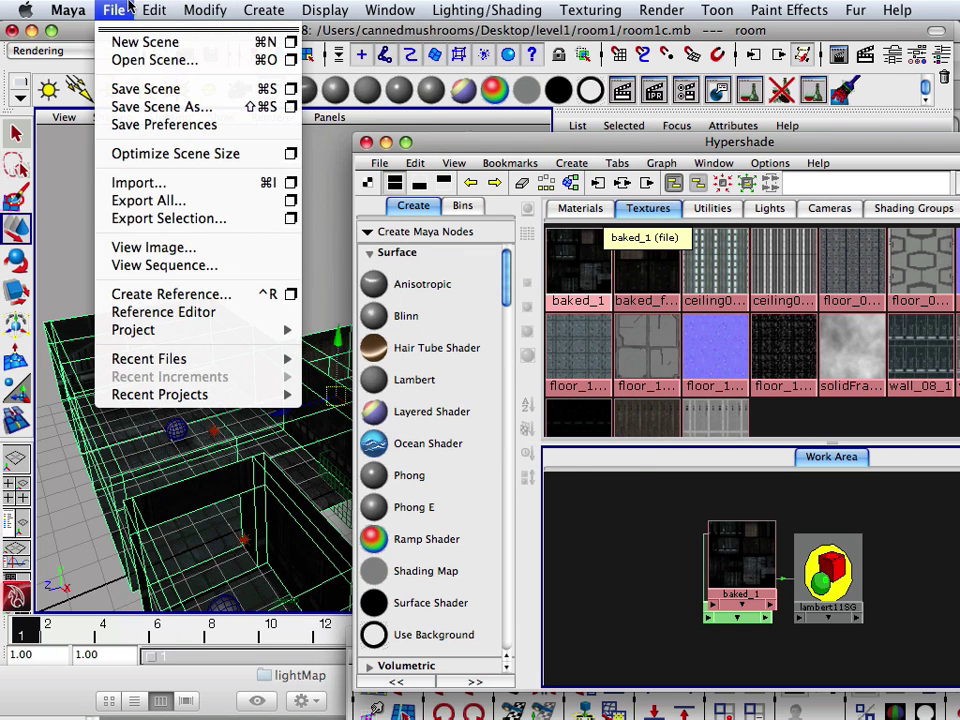
{"action": "left_click", "coordinate": [236, 202]}
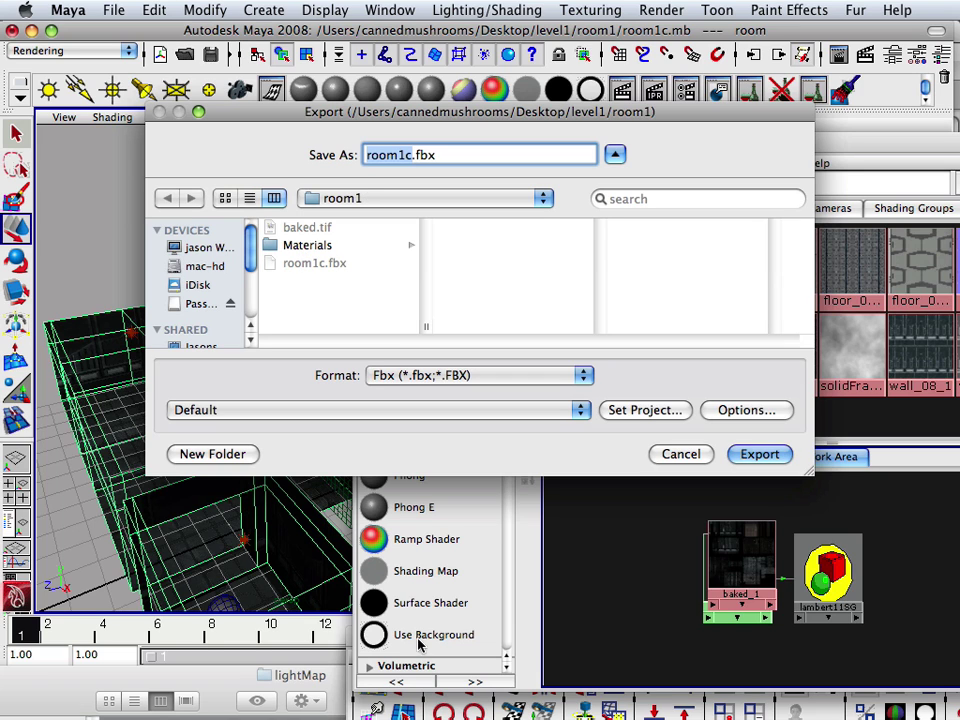
Switch to Unity to check the room1 assets in the project, and return to the Maya export dialog.
{"action": "mouse_move", "coordinate": [397, 710]}
{"action": "left_click", "coordinate": [450, 697]}
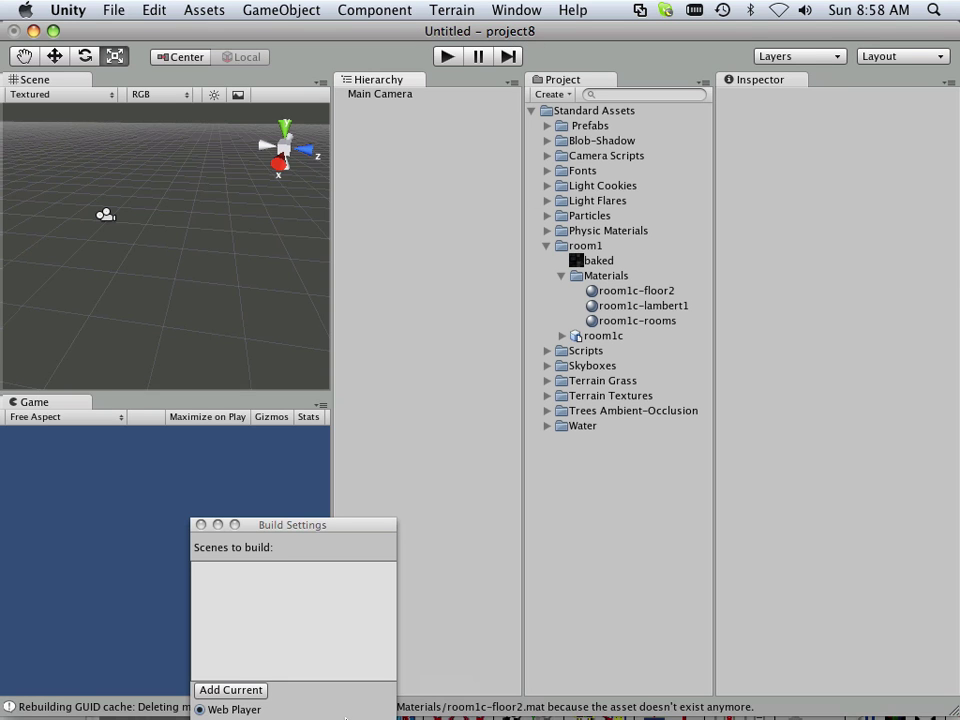
{"action": "left_click", "coordinate": [340, 697]}
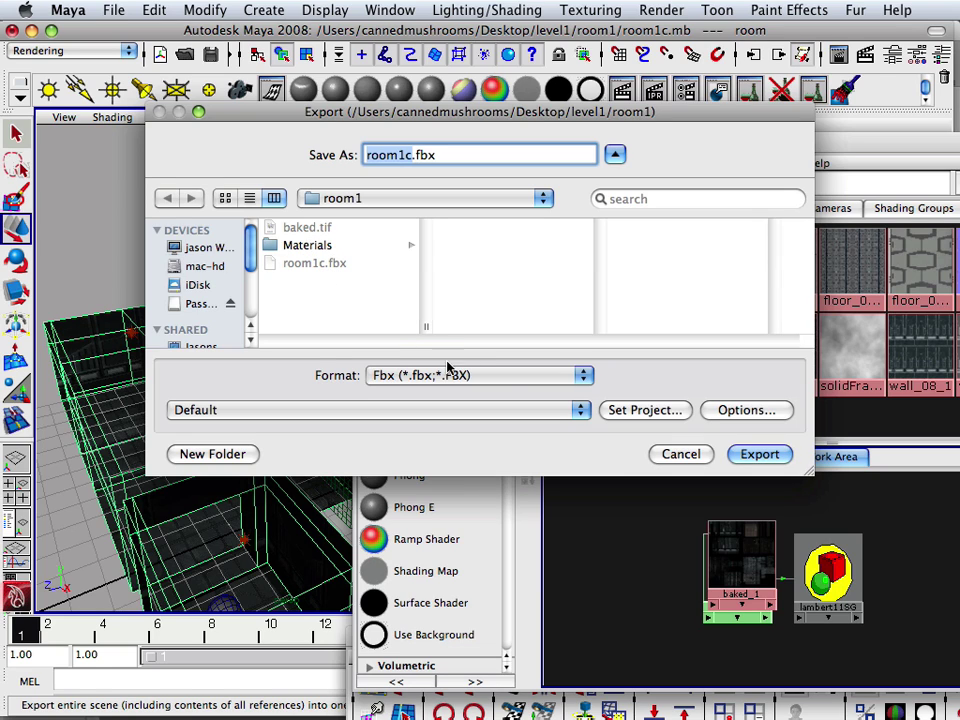
Export the scene over the existing room1c.fbx, with Lights and Embed Media off and file units in centimeters.
{"action": "left_click", "coordinate": [750, 454]}
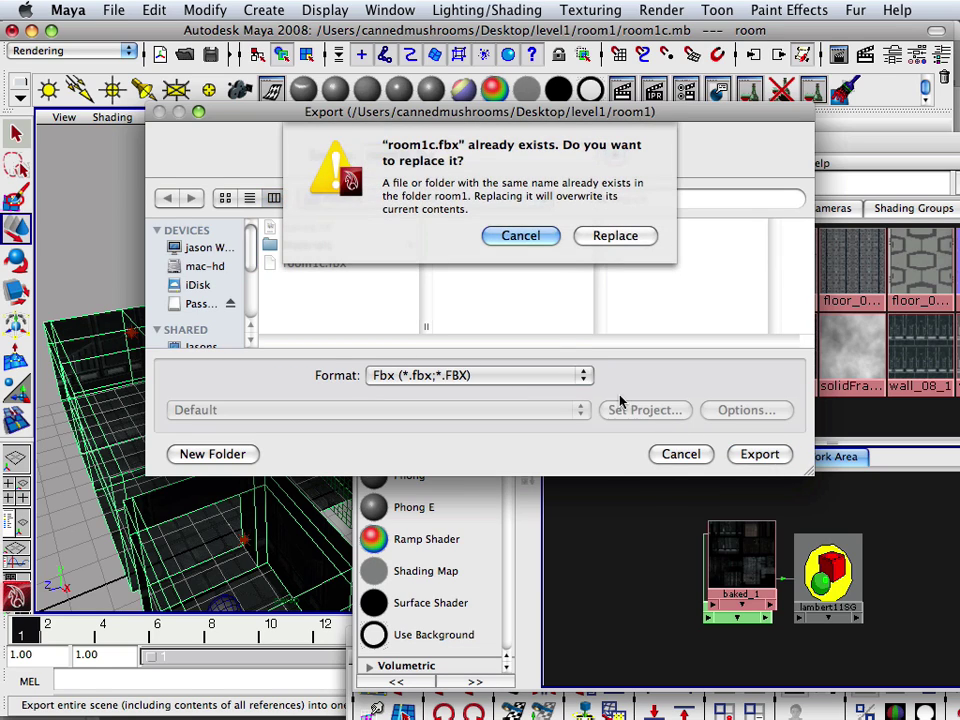
{"action": "left_click", "coordinate": [613, 237]}
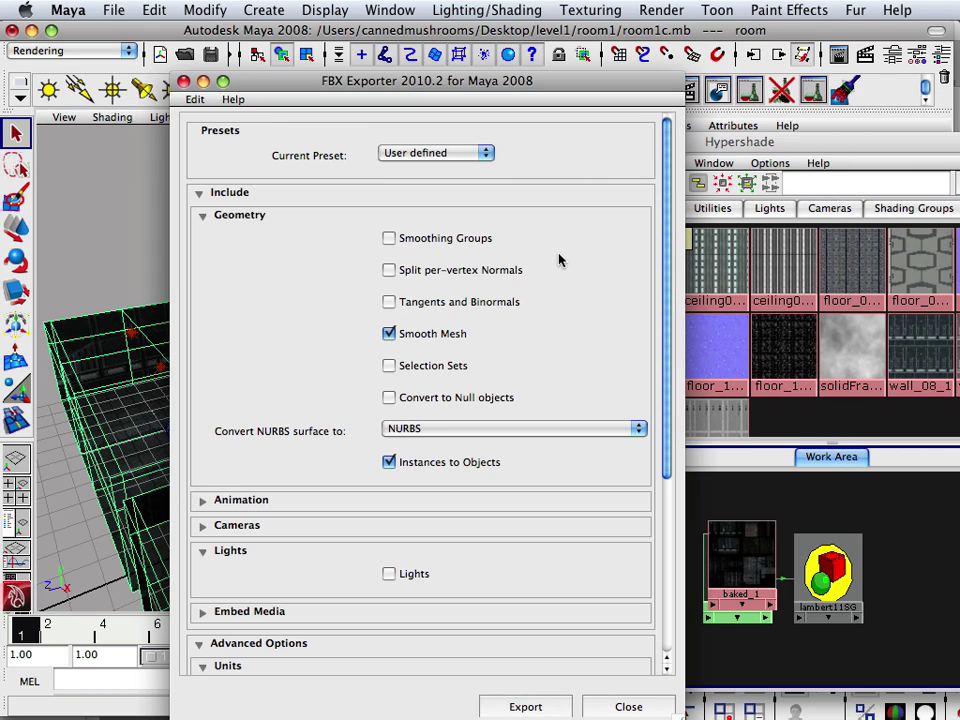
{"action": "scroll", "coordinate": [404, 333], "scroll_direction": "down", "scroll_amount": 8}
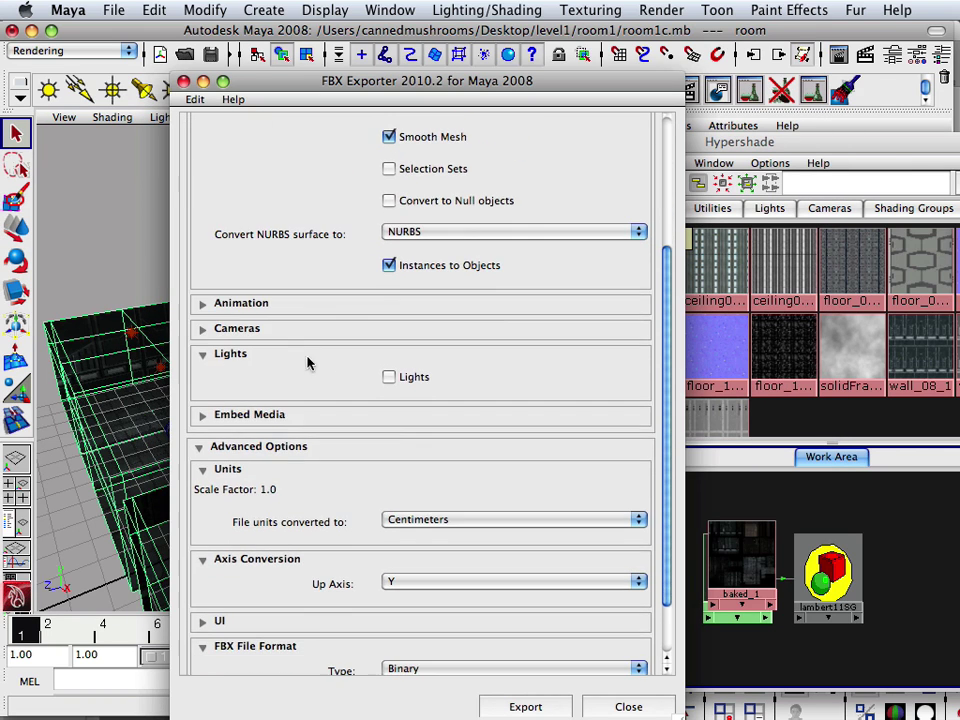
{"action": "scroll", "coordinate": [222, 388], "scroll_direction": "down", "scroll_amount": 1}
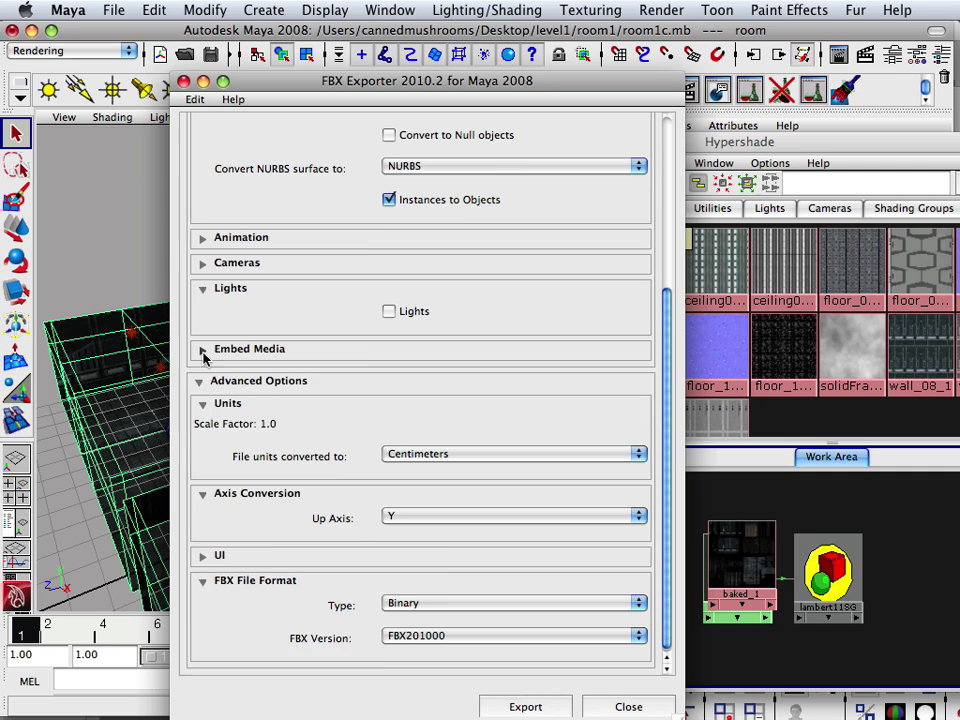
{"action": "left_click", "coordinate": [203, 352]}
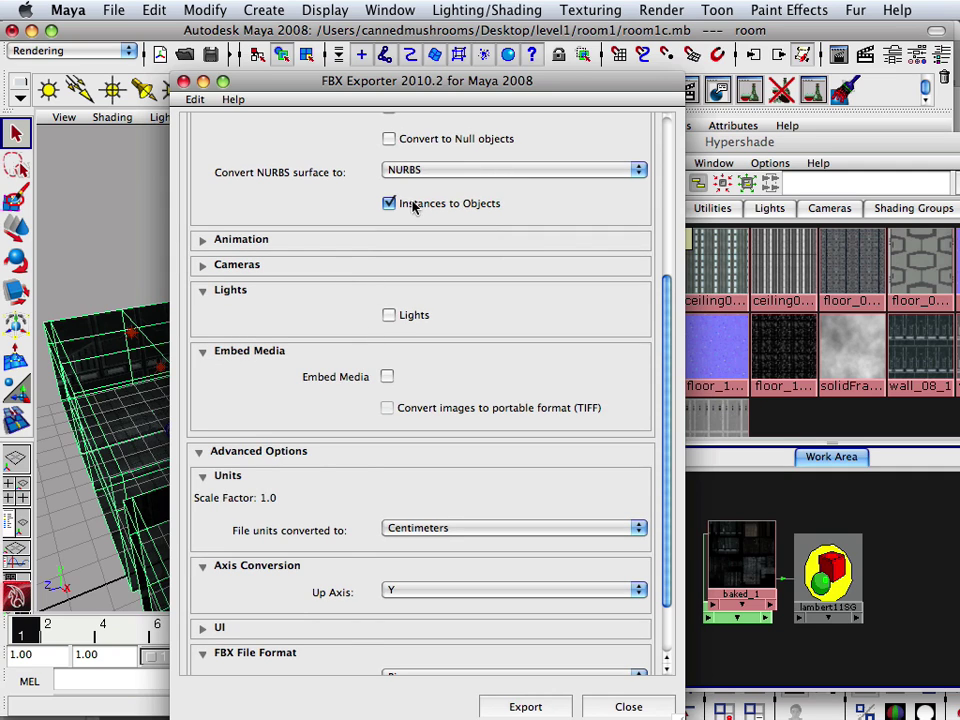
{"action": "scroll", "coordinate": [443, 469], "scroll_direction": "down", "scroll_amount": 3}
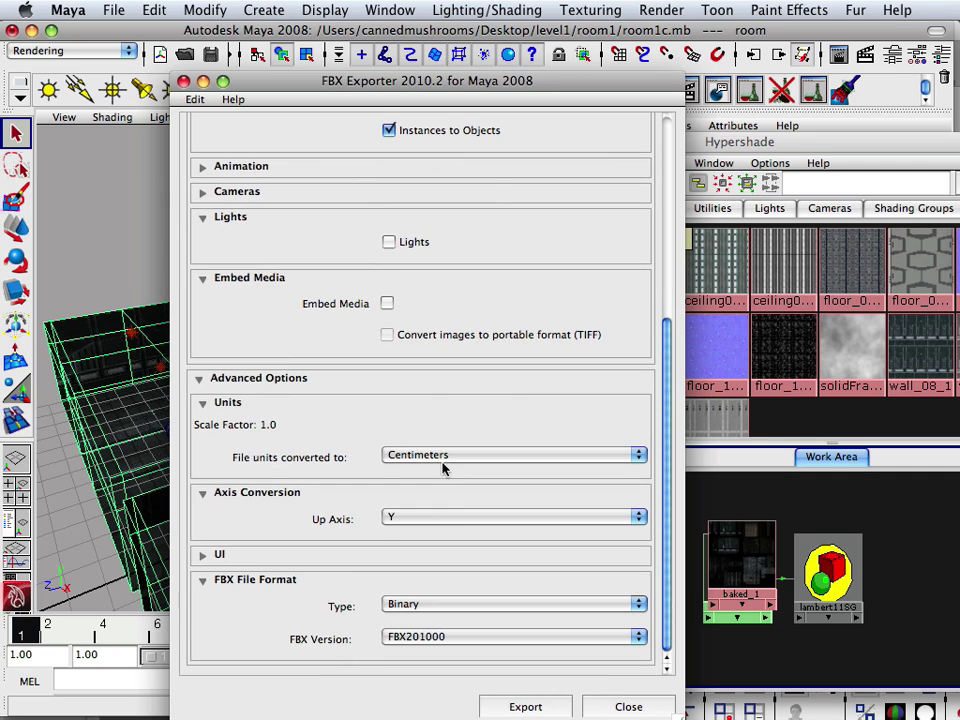
{"action": "left_click", "coordinate": [514, 707]}
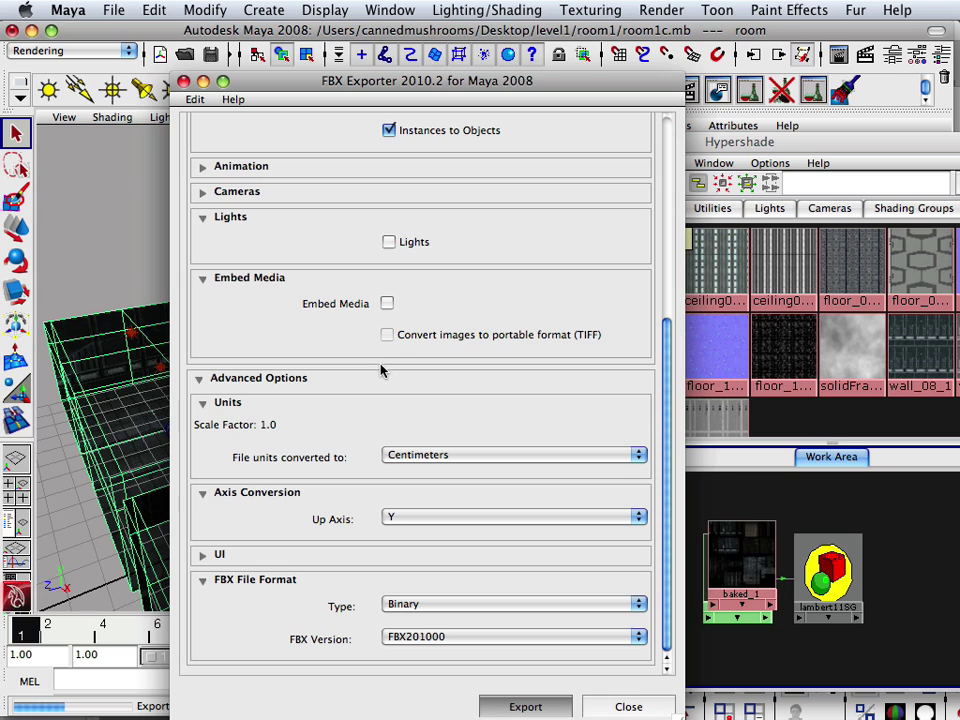
{"action": "scroll", "coordinate": [320, 368], "scroll_direction": "down", "scroll_amount": 5}
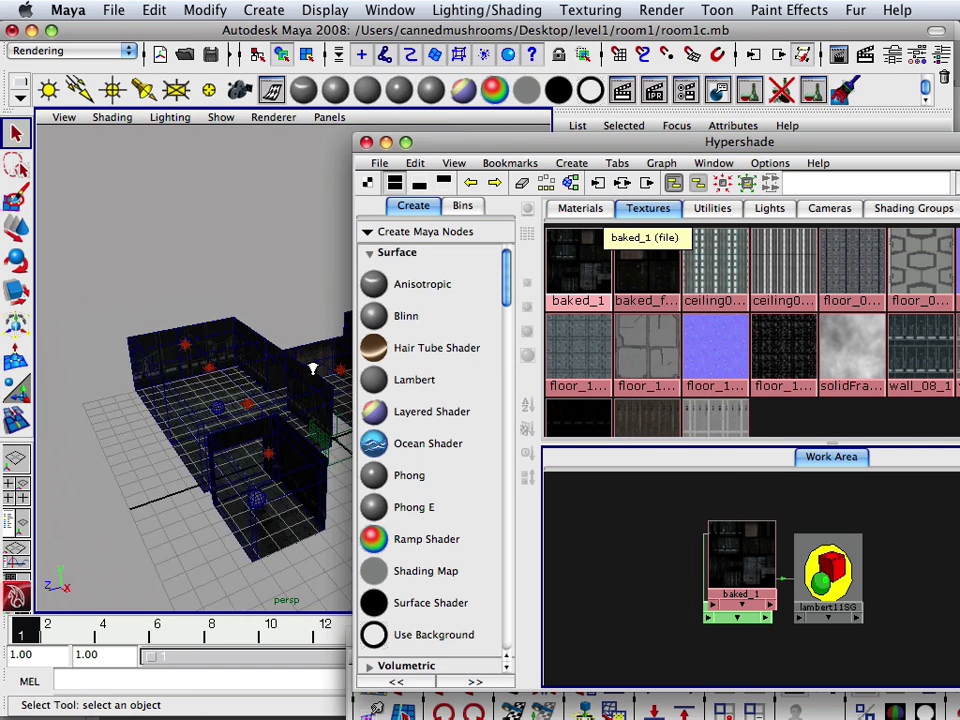